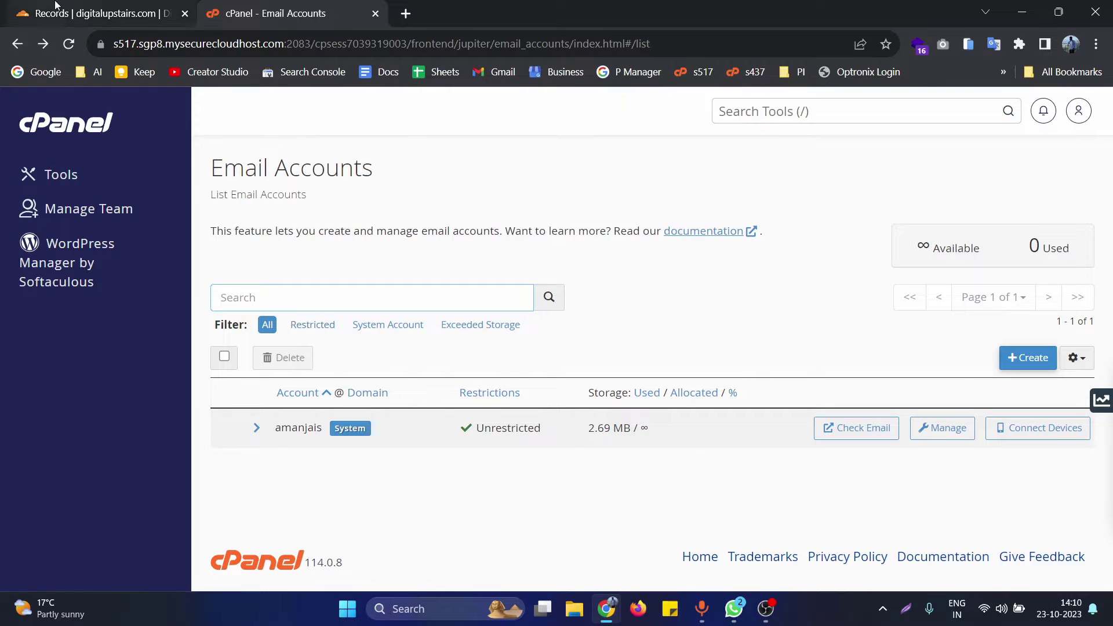
- Switch to the Cloudflare 'Records | digitalupstairs.com' tab showing the A and TXT records
mouse_move(55, 4)
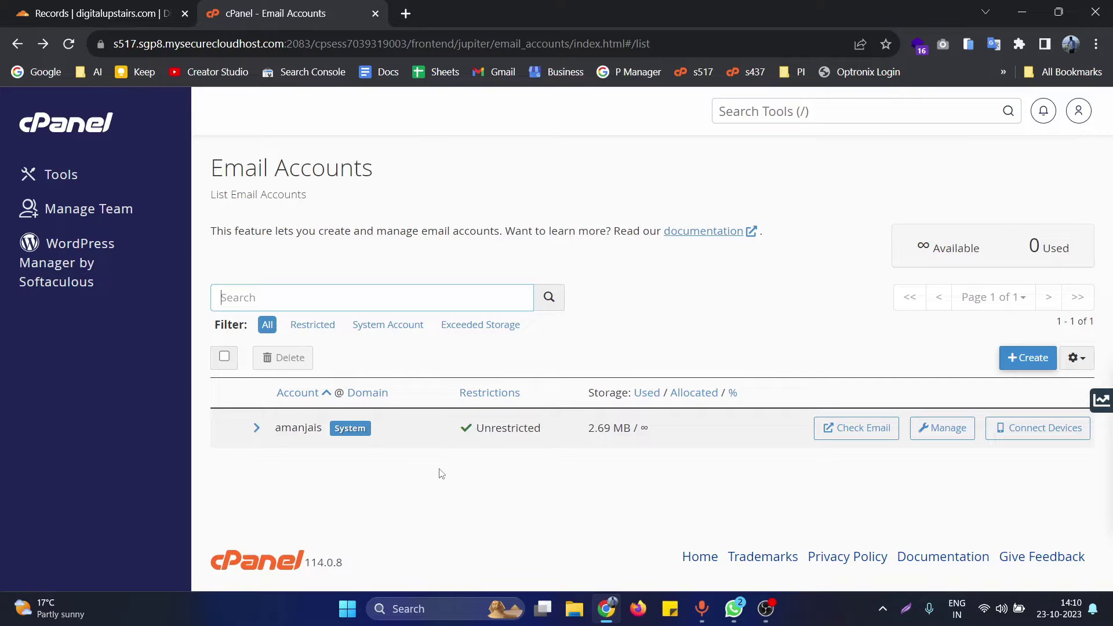
key("ctrl+Tab")
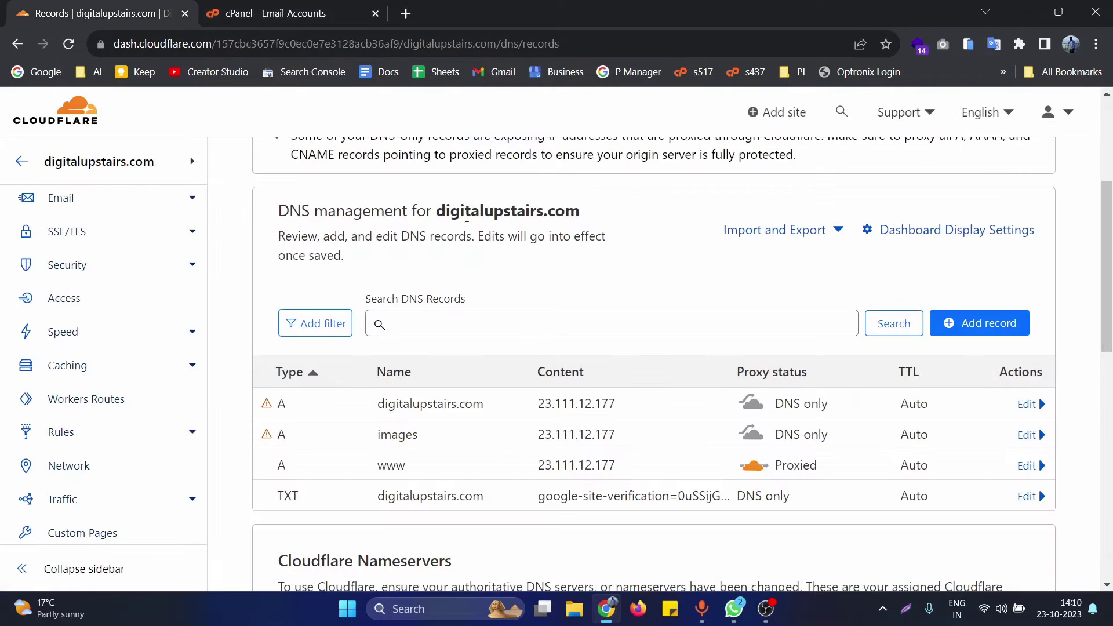
- Type the planned contact mailbox address into the browser's address bar as a note, without visiting it
left_click_drag(438, 213, 591, 219)
left_click(646, 229)
left_click(471, 43)
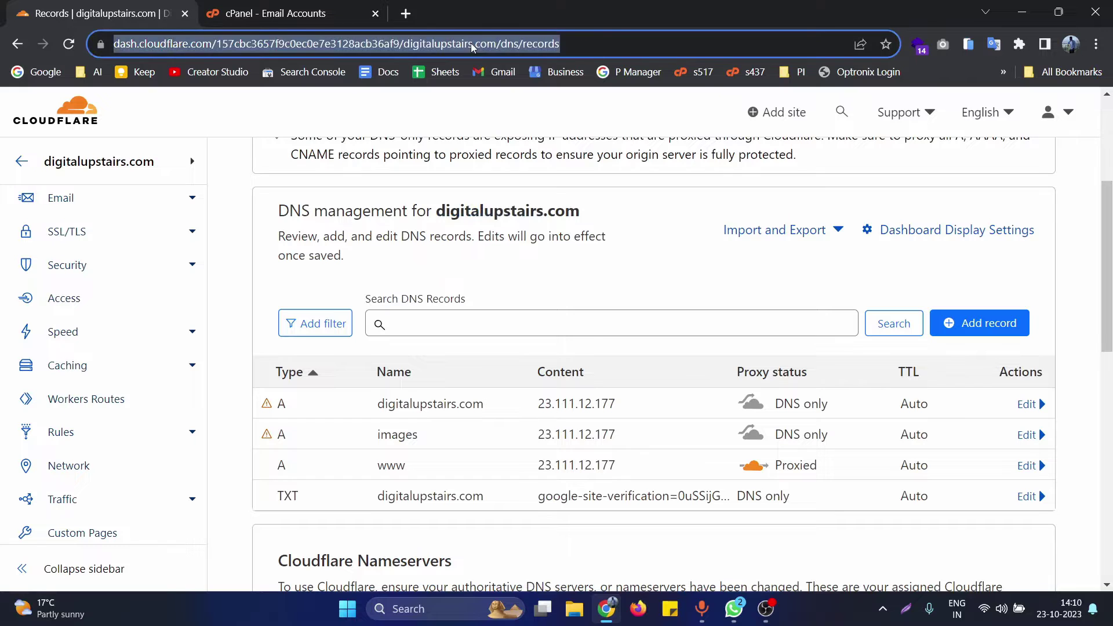
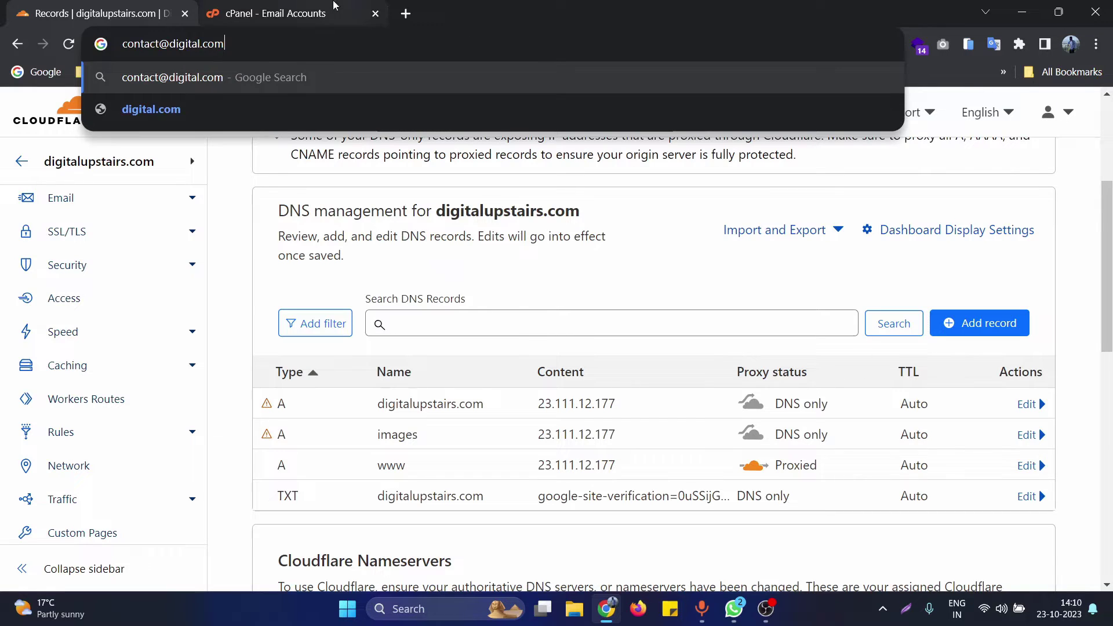
left_click(301, 12)
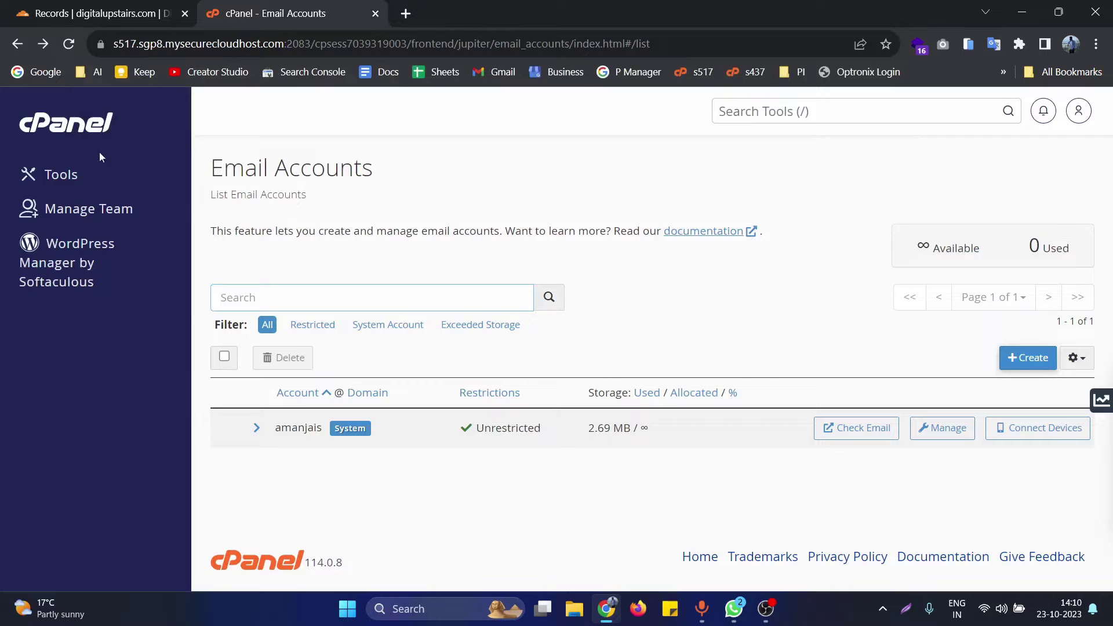
left_click_drag(216, 172, 433, 161)
left_click(476, 176)
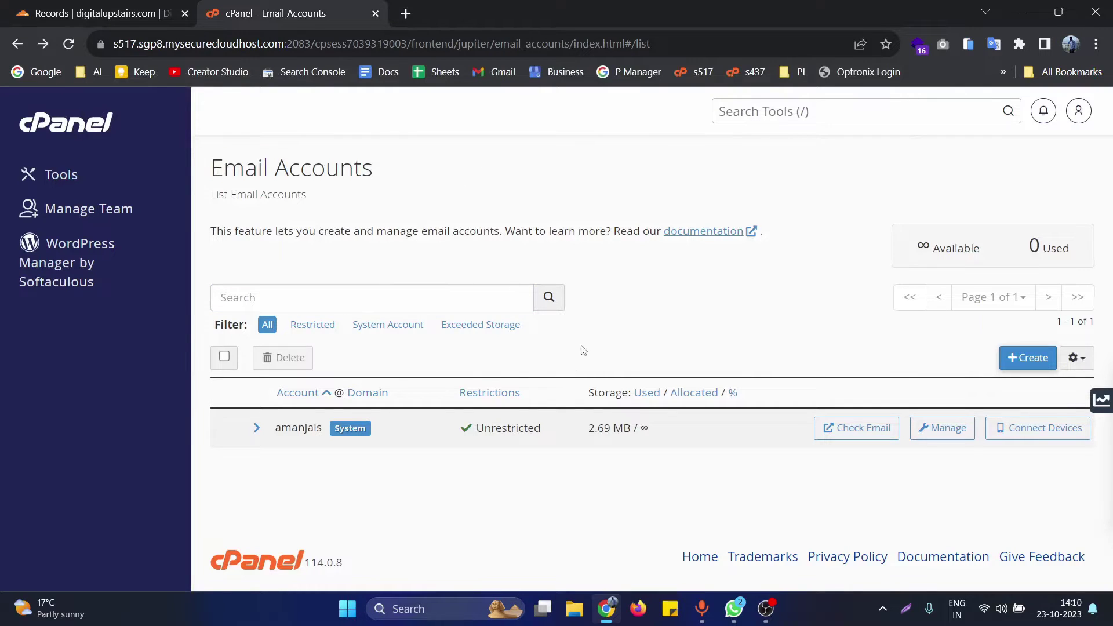
left_click(68, 5)
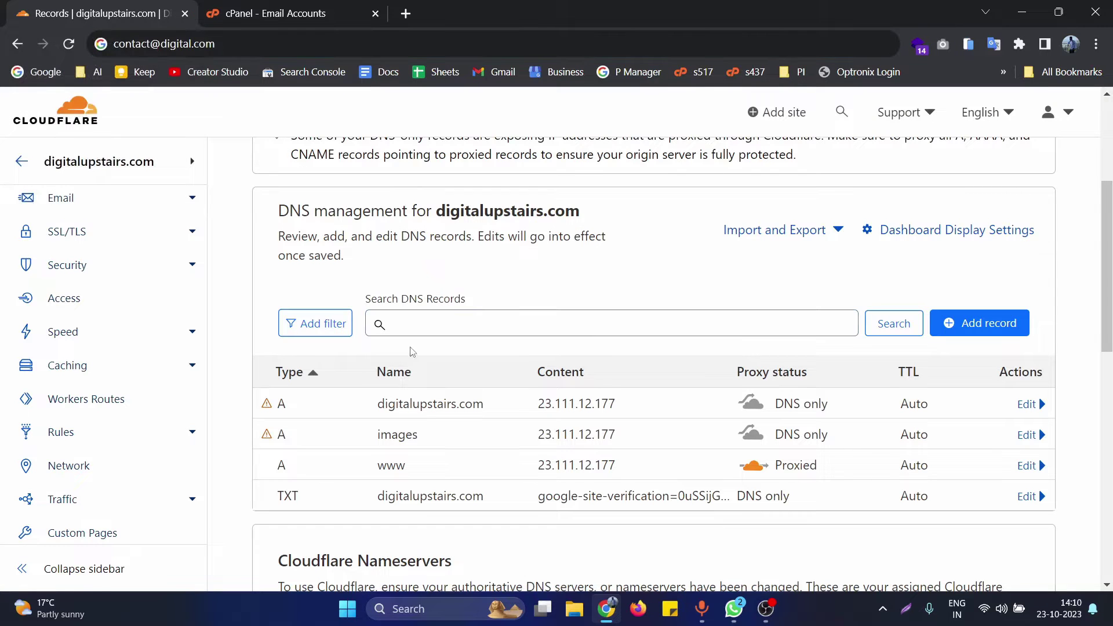
- Begin a new DNS record for digitalupstairs.com, opening a blank form that defaults to type A
left_click_drag(277, 211, 346, 214)
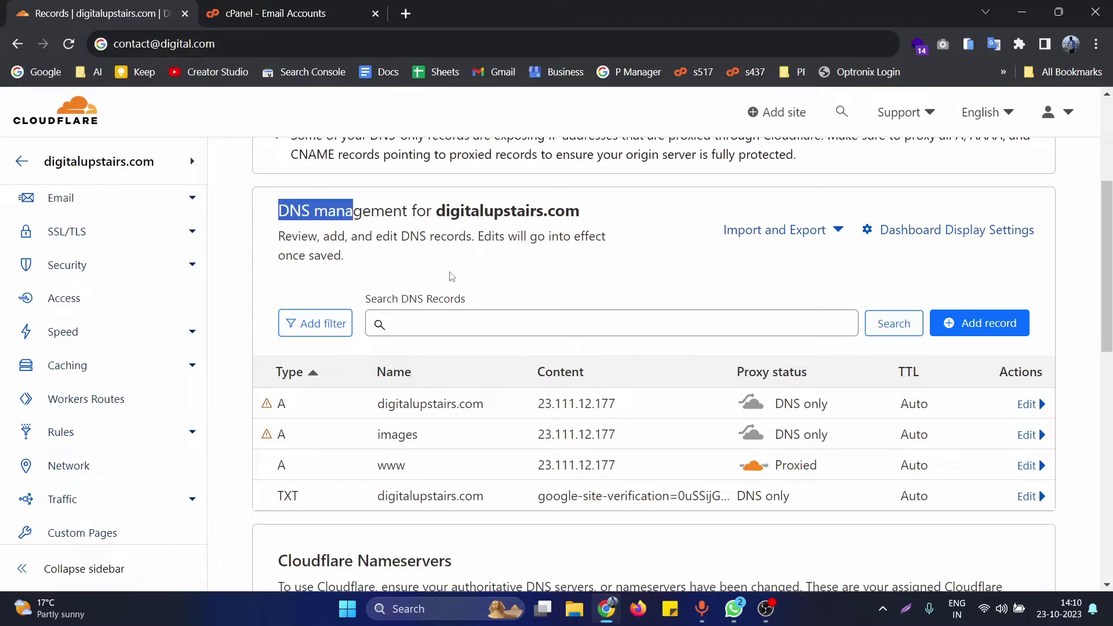
left_click(479, 284)
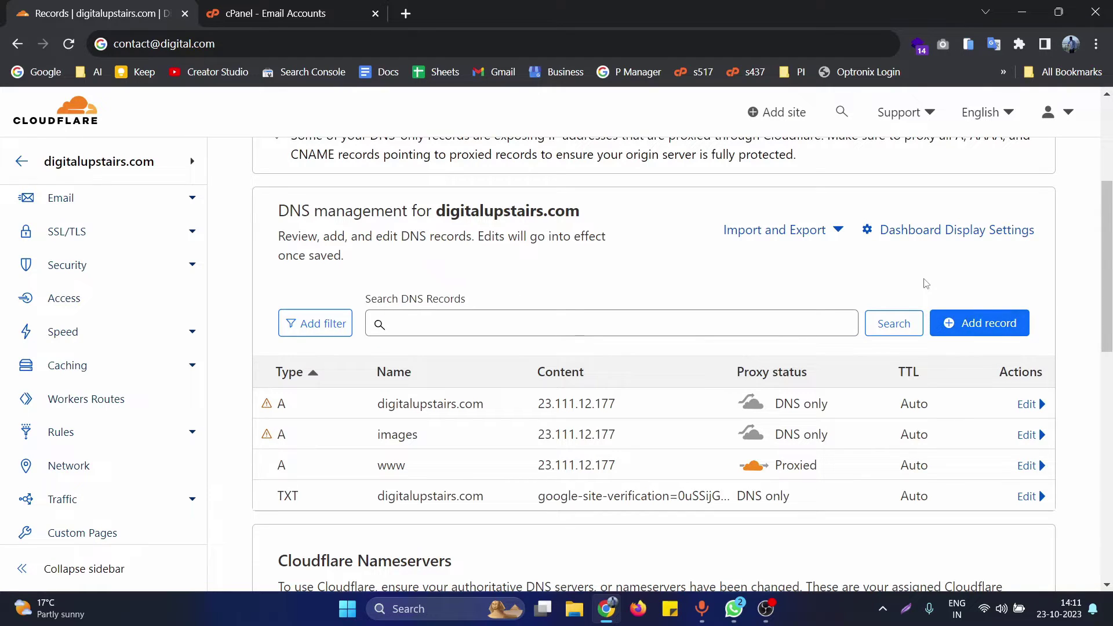
left_click(965, 334)
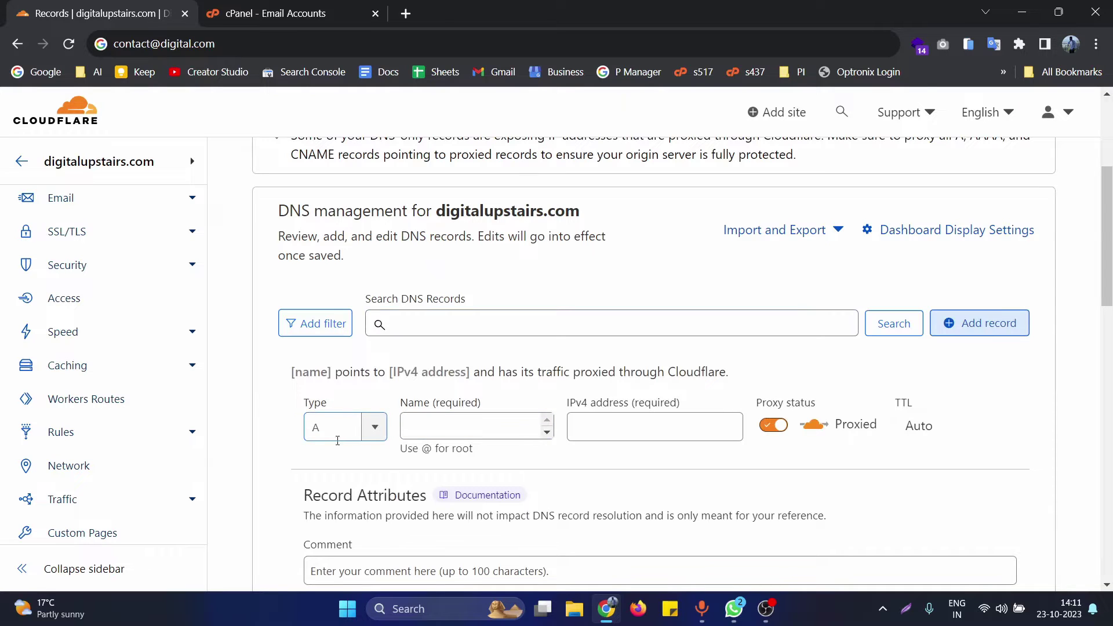
- Keep the new record as type A, set its name to @, then go to cPanel for the server IP
left_click(323, 428)
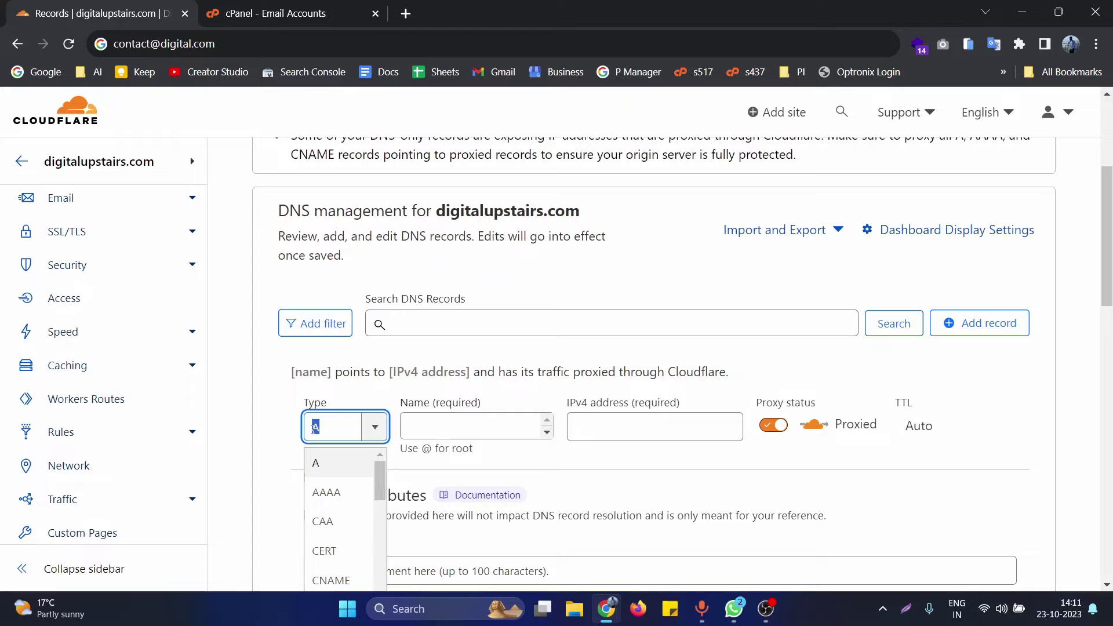
left_click(445, 424)
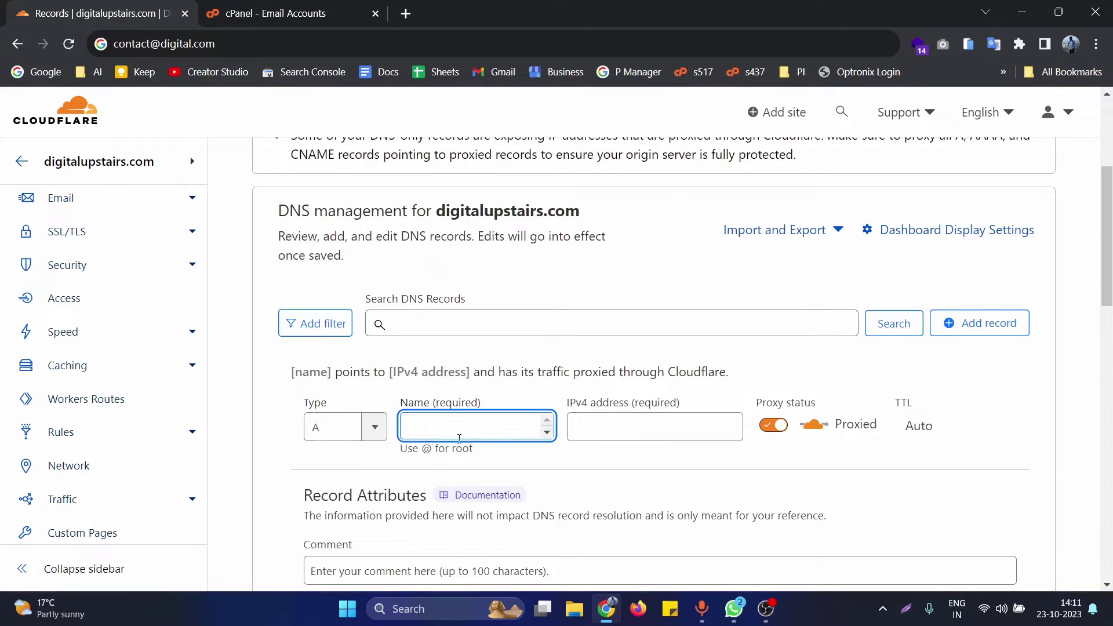
type("@")
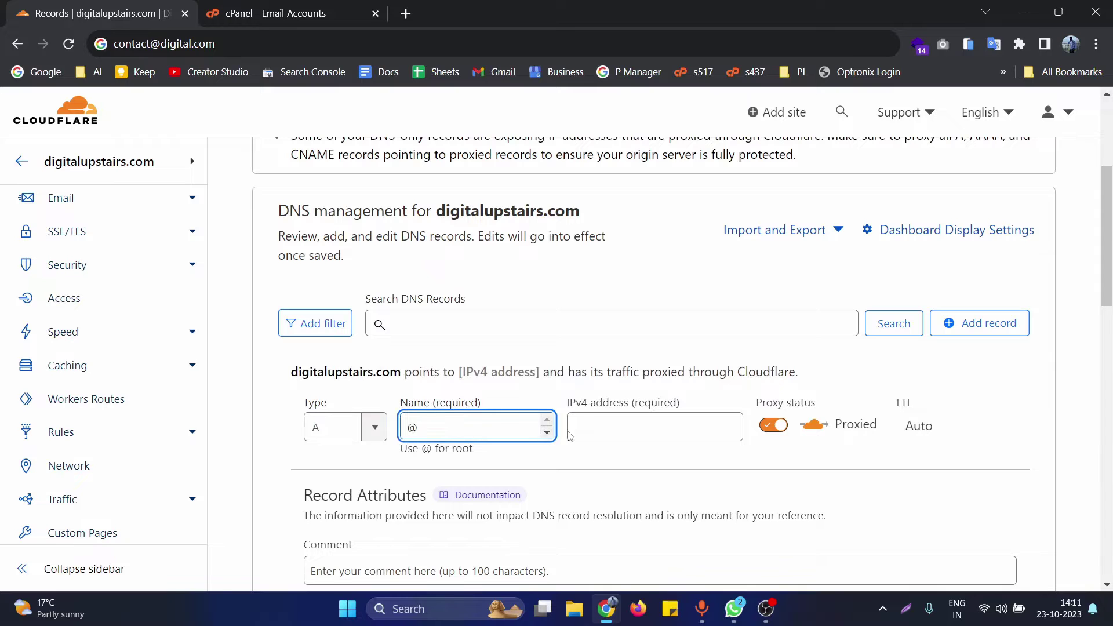
left_click(611, 425)
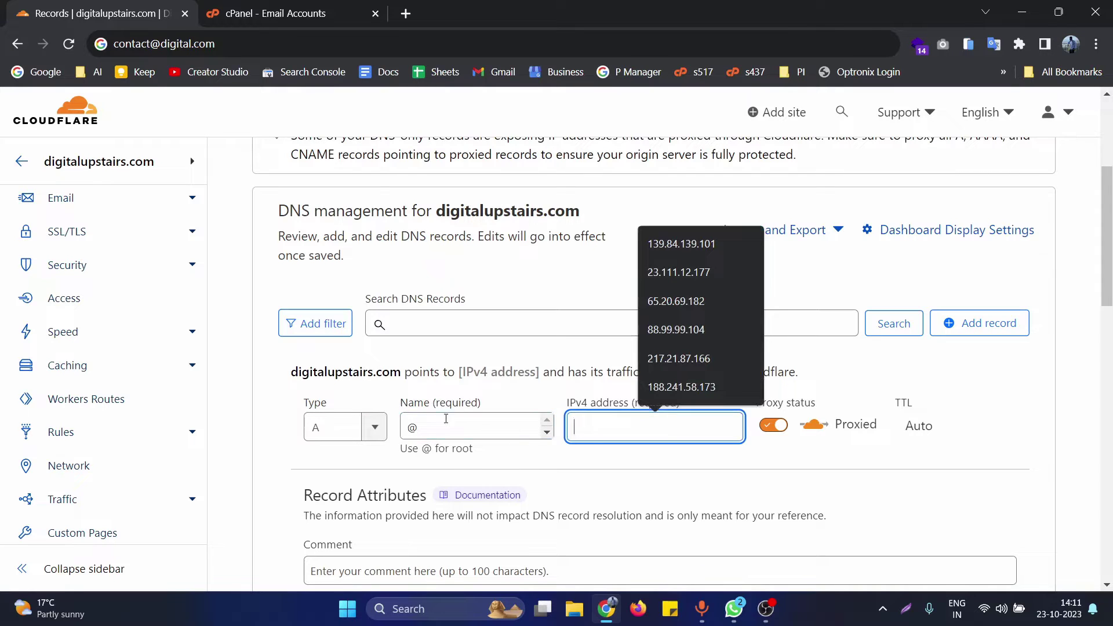
scroll(441, 394, "down", 3)
scroll(415, 322, "up", 3)
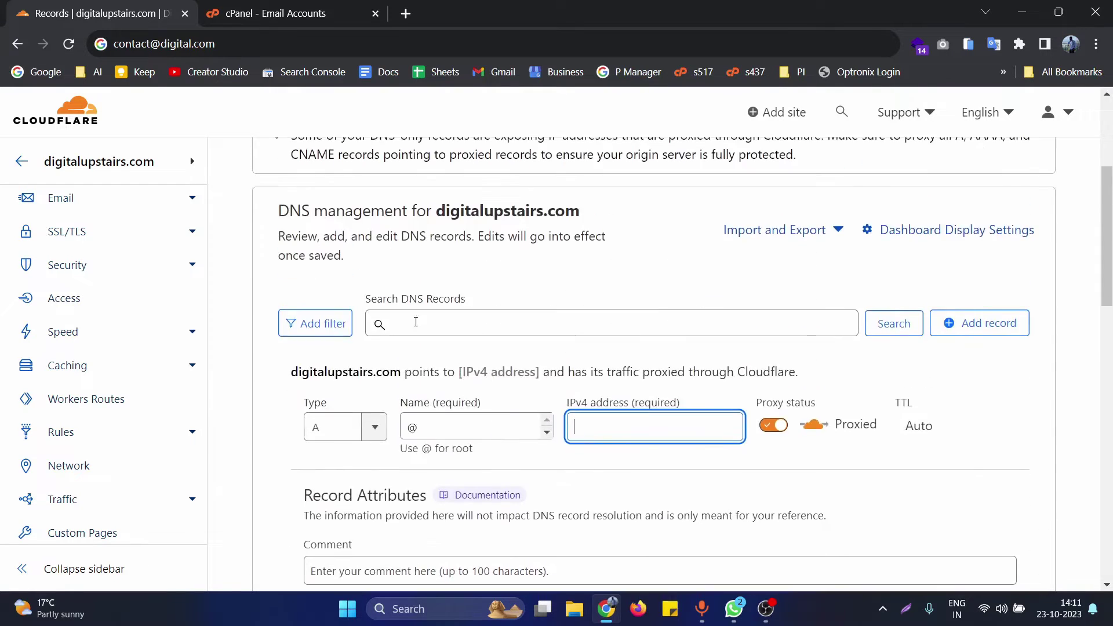
key("ctrl+Tab")
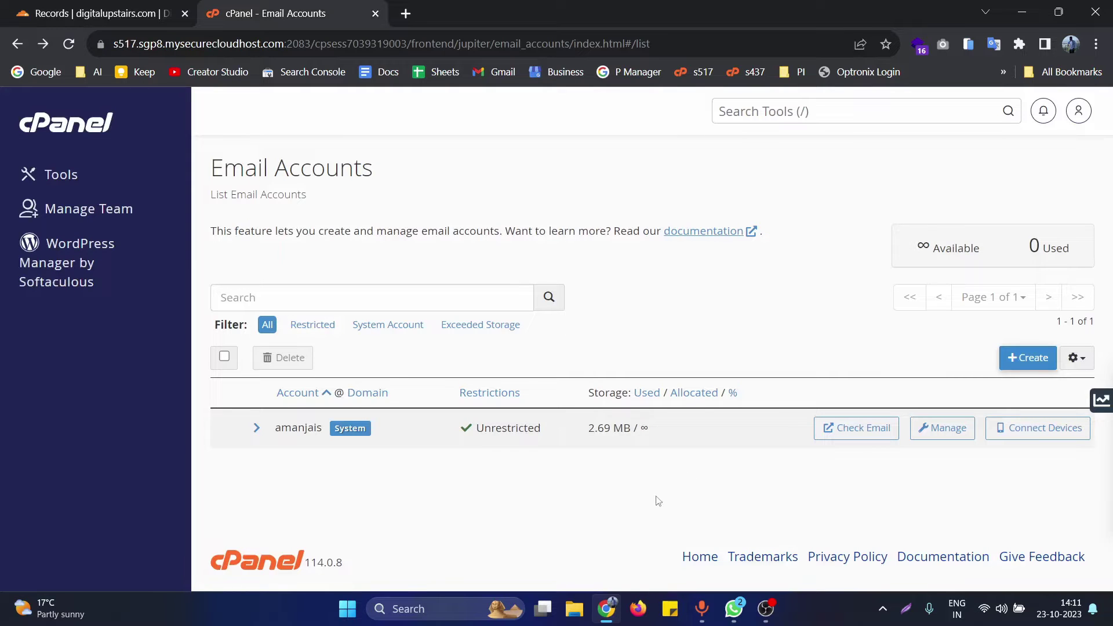
- Log back into cPanel in a new tab and copy the shared IP address 23.111.12.177
middle_click(90, 134)
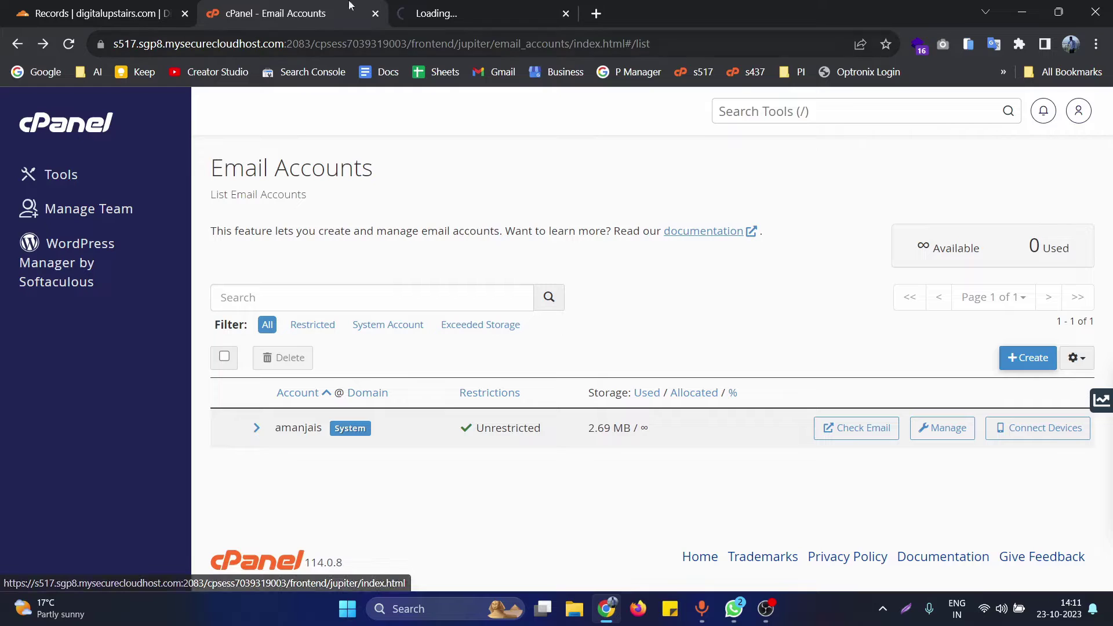
left_click(486, 7)
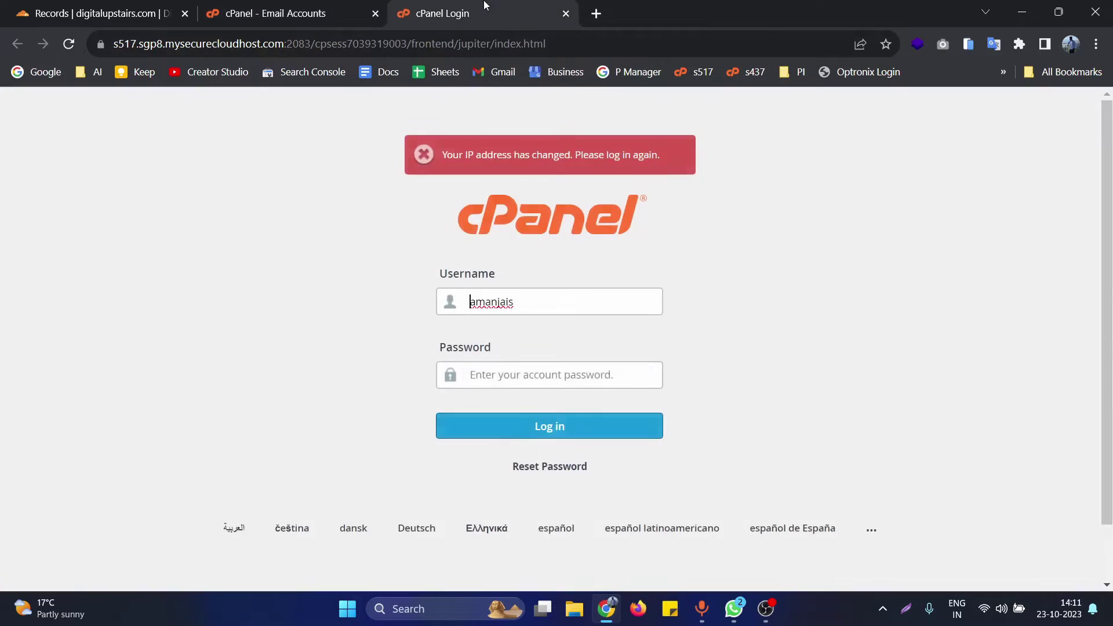
left_click(514, 417)
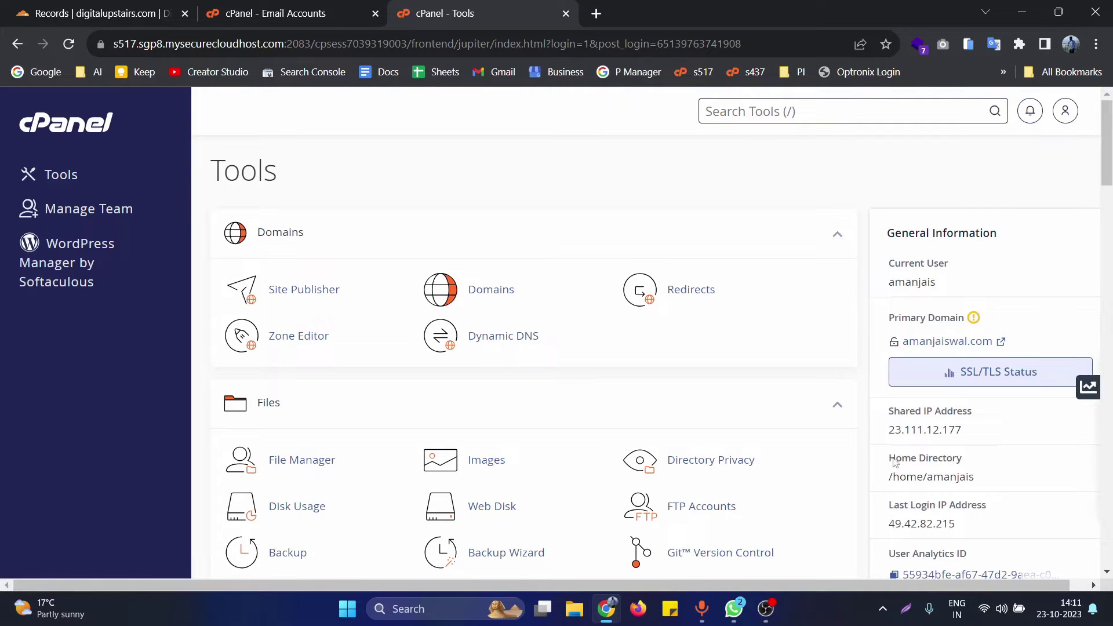
left_click_drag(894, 411, 976, 412)
double_click(931, 429)
key("ctrl+c")
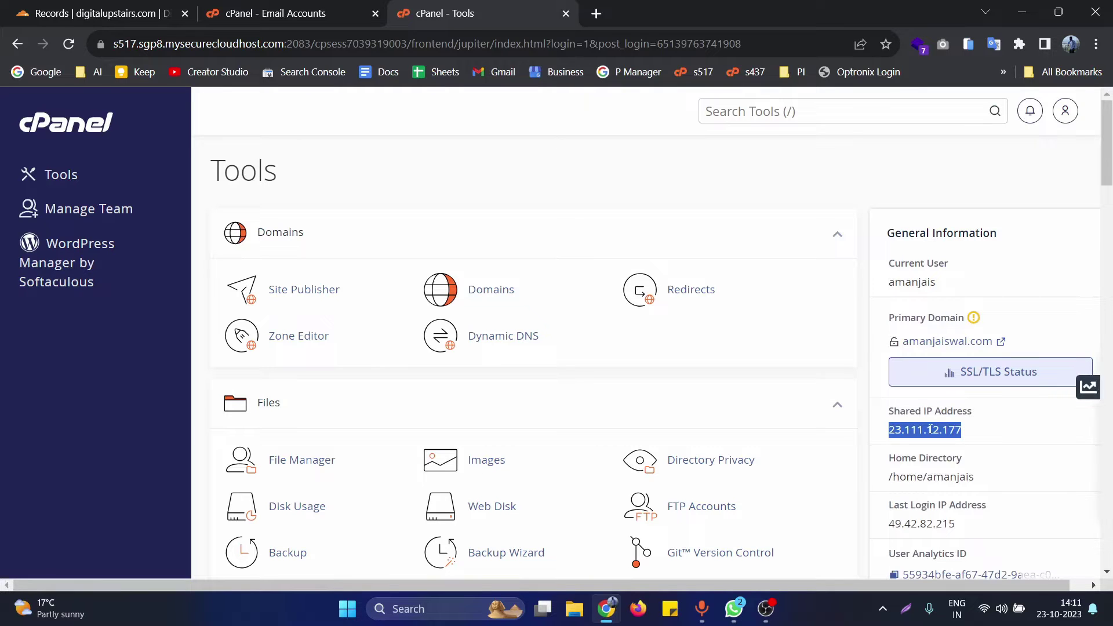
left_click(91, 6)
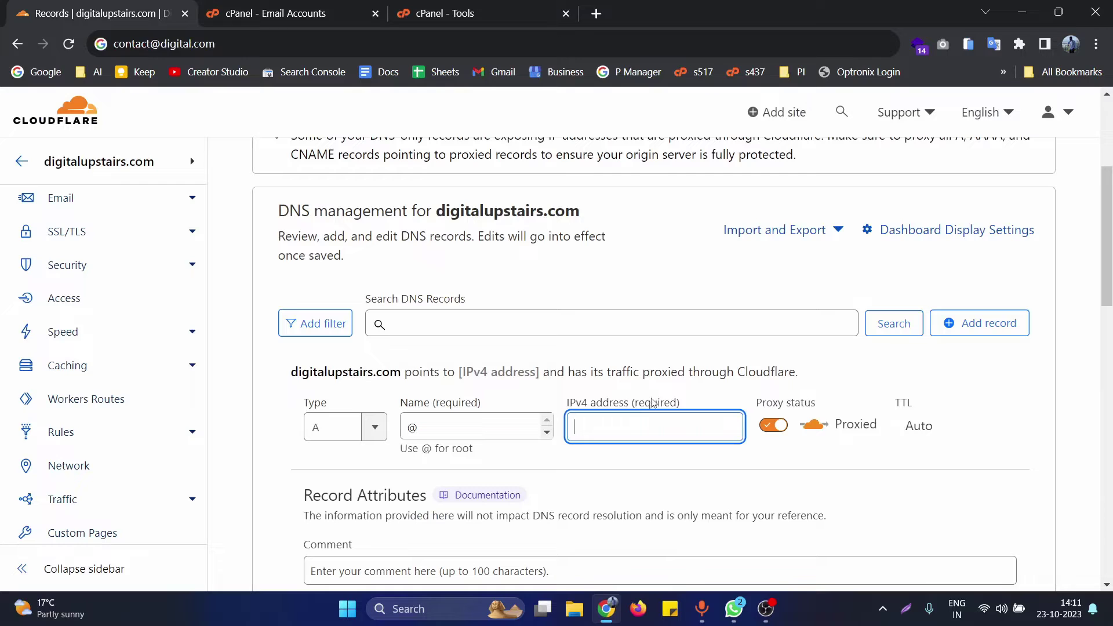
- Fill the A record with IPv4 23.111.12.177 and name mail, and set proxy status to DNS only
key("ctrl+v")
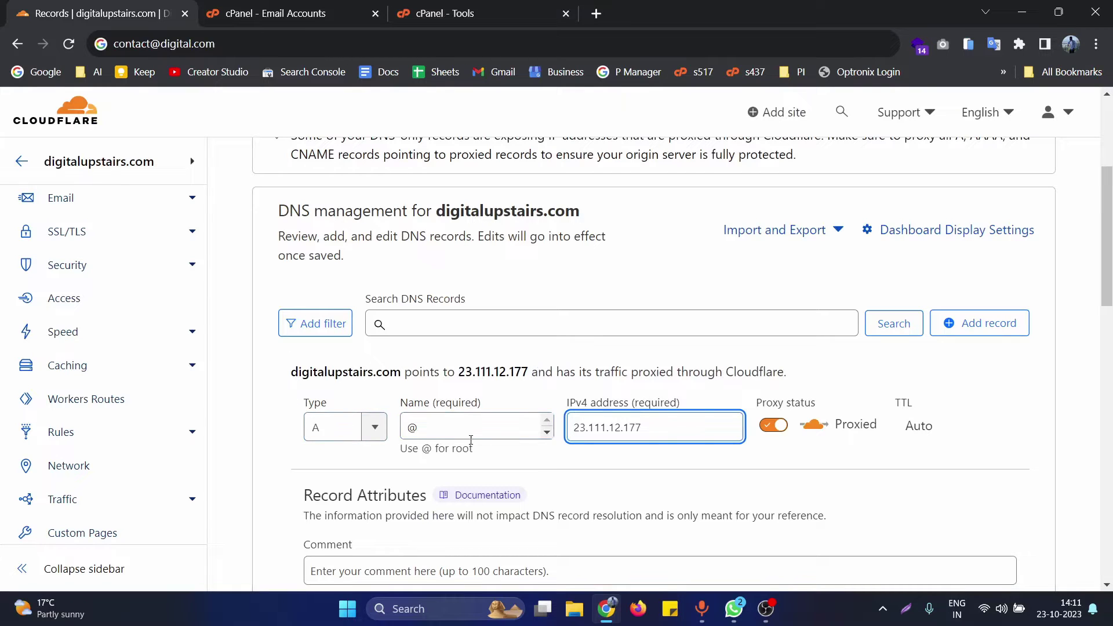
left_click(443, 432)
double_click(412, 427)
type("m")
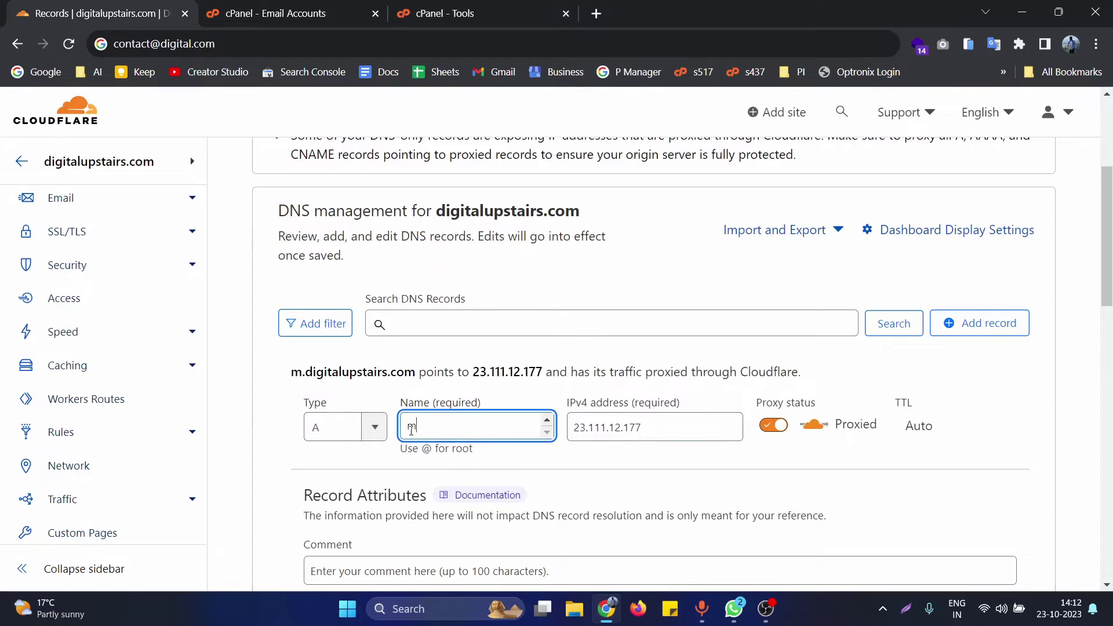
type("ail")
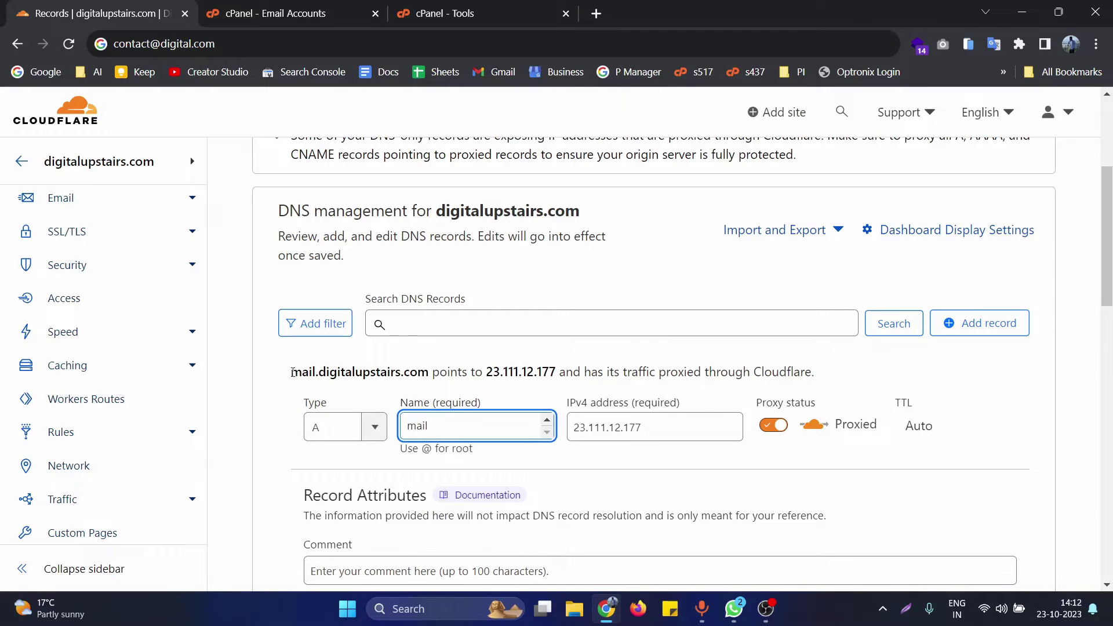
left_click_drag(293, 372, 555, 372)
left_click(426, 373)
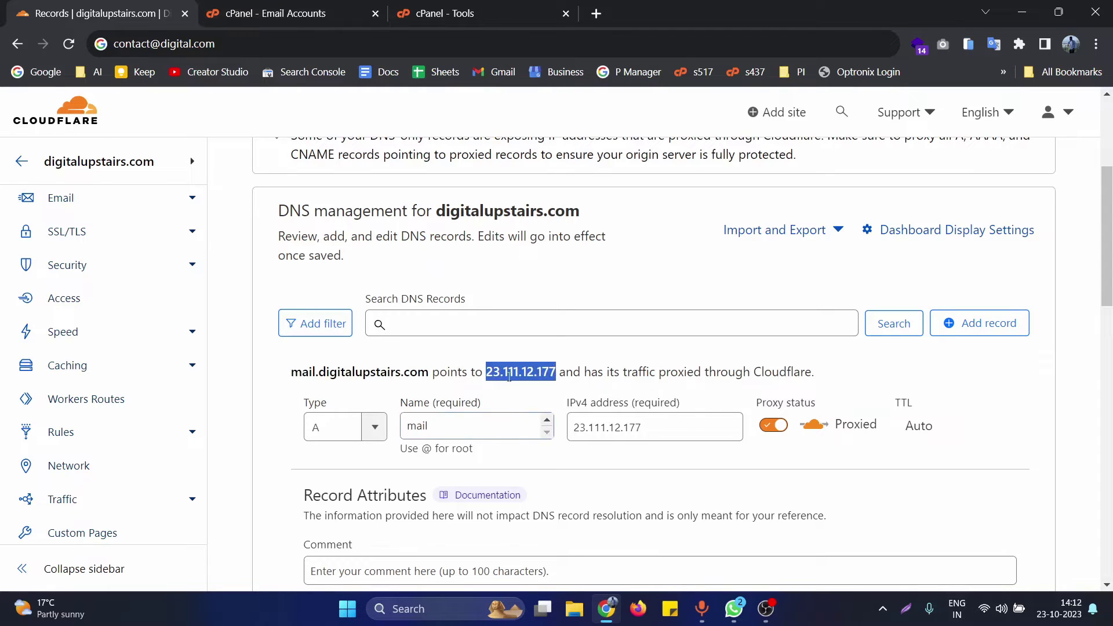
left_click(338, 403)
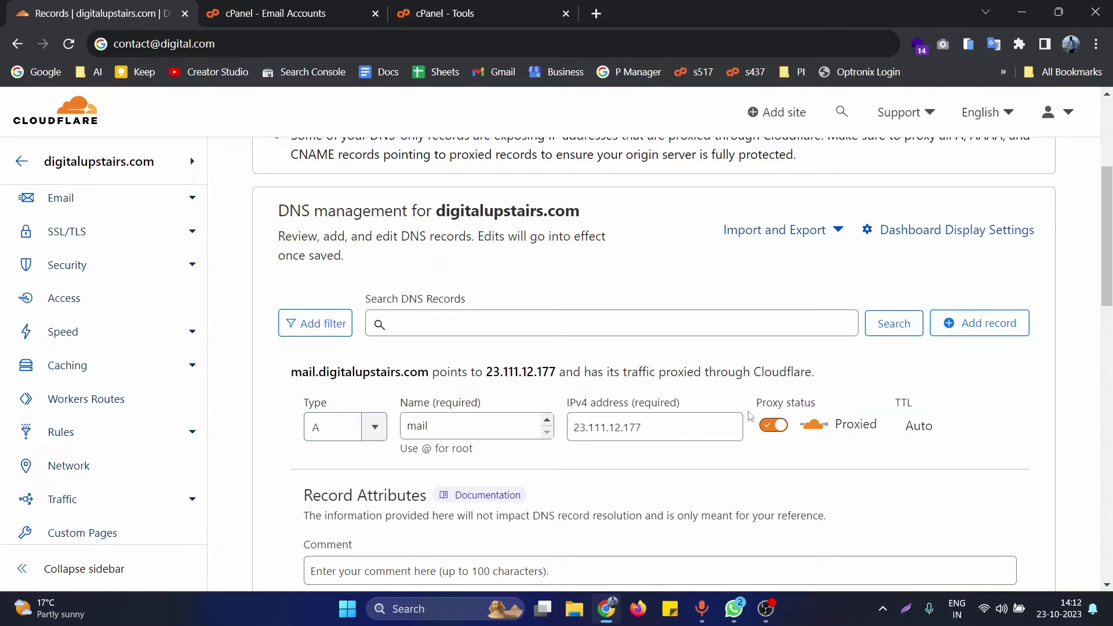
left_click(774, 428)
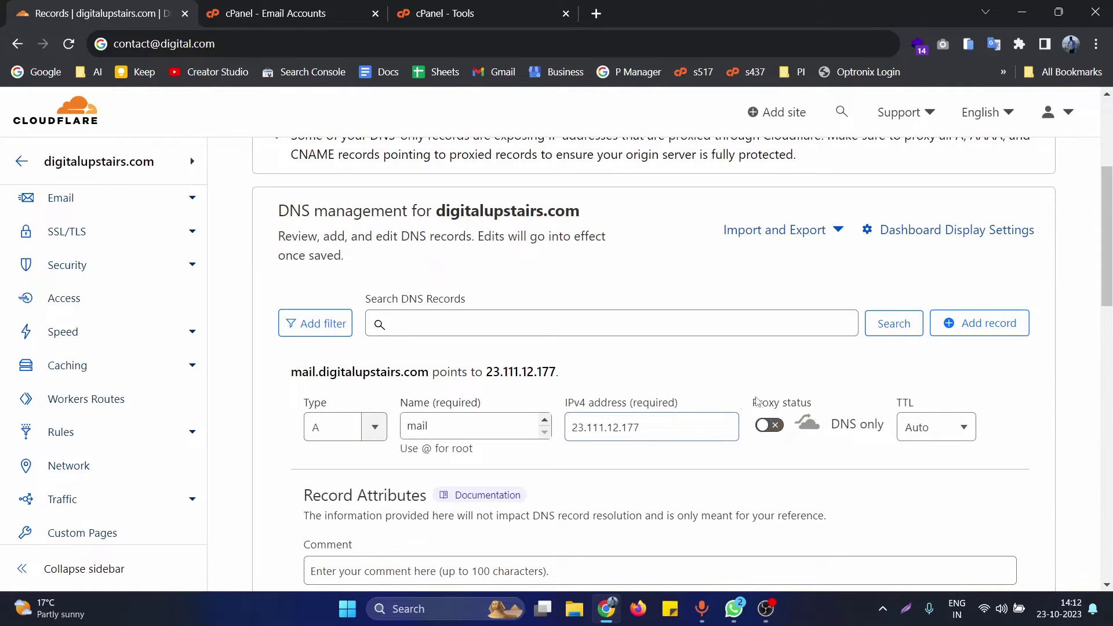
- Save the mail A record as DNS only, then type 'mail' into the address bar
scroll(763, 398, "down", 1)
scroll(765, 406, "up", 1)
left_click_drag(764, 406, 813, 405)
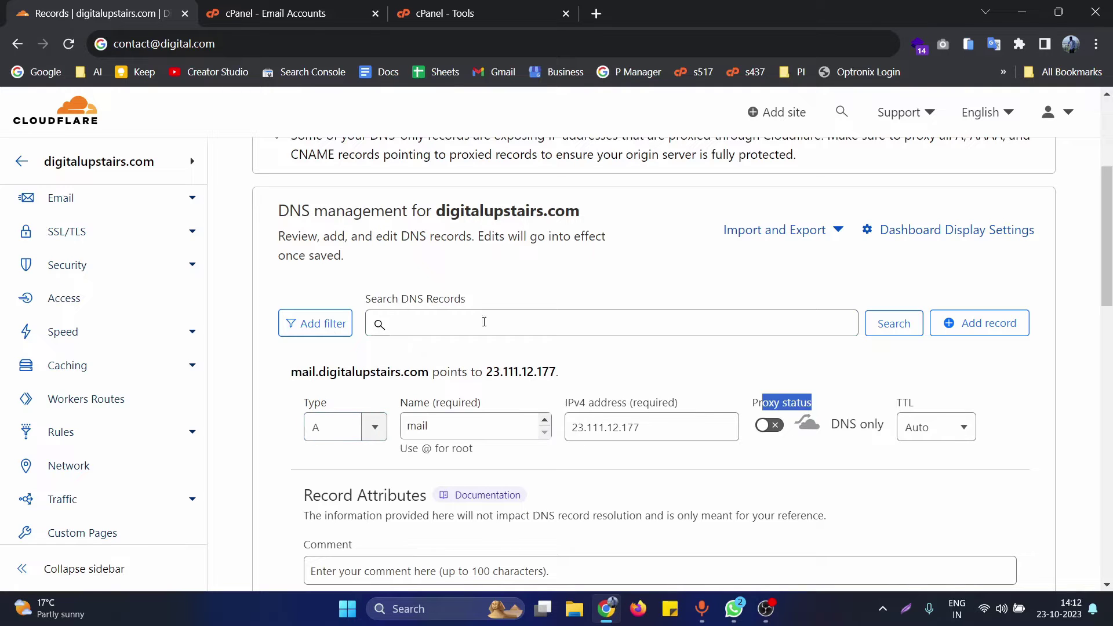
scroll(485, 320, "down", 2)
left_click(1005, 564)
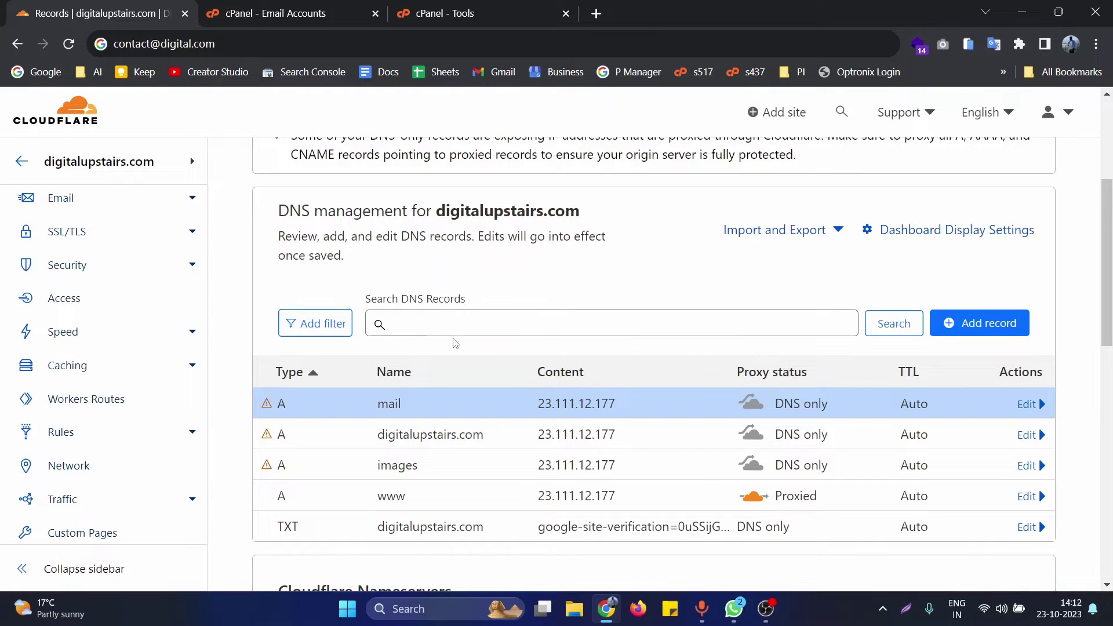
left_click(345, 43)
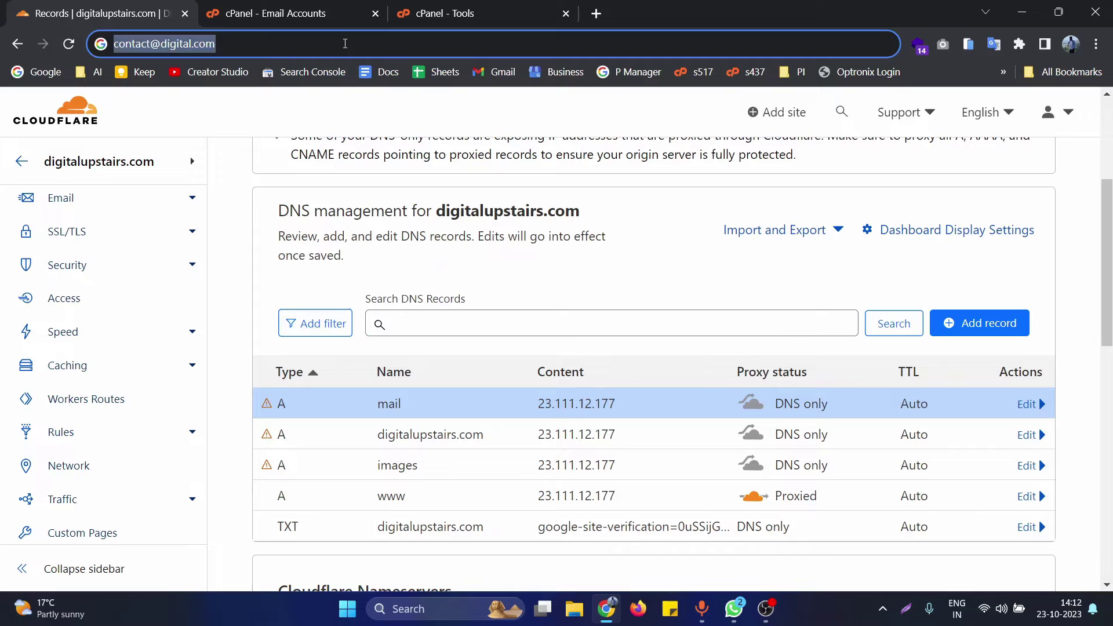
type("mail")
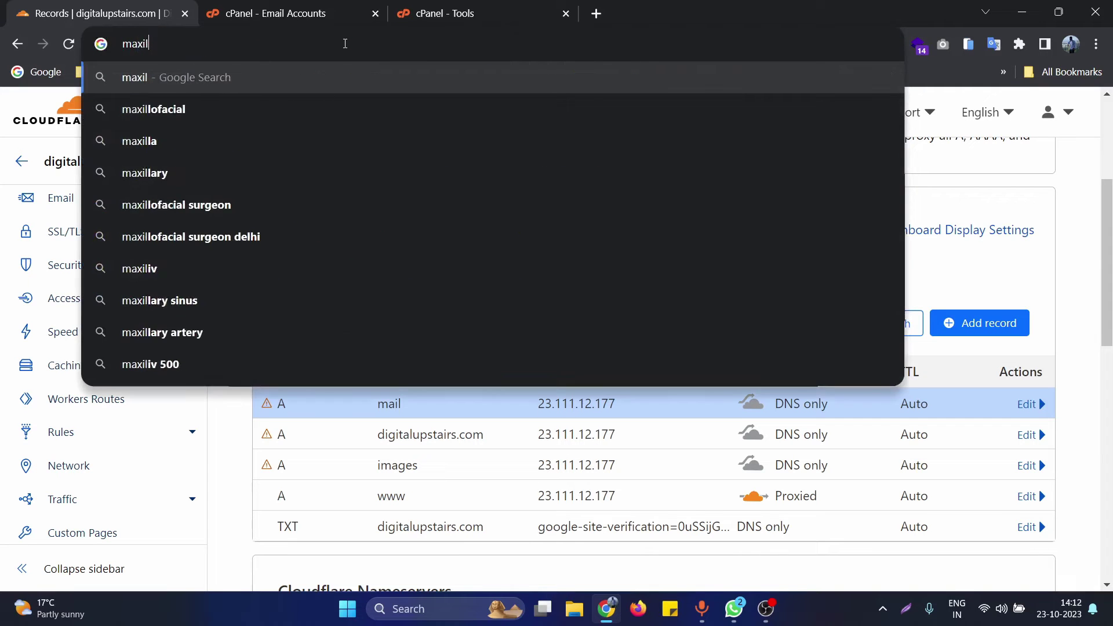
key("BackSpace")
key("BackSpace")
type("il.digitalupstairs.com")
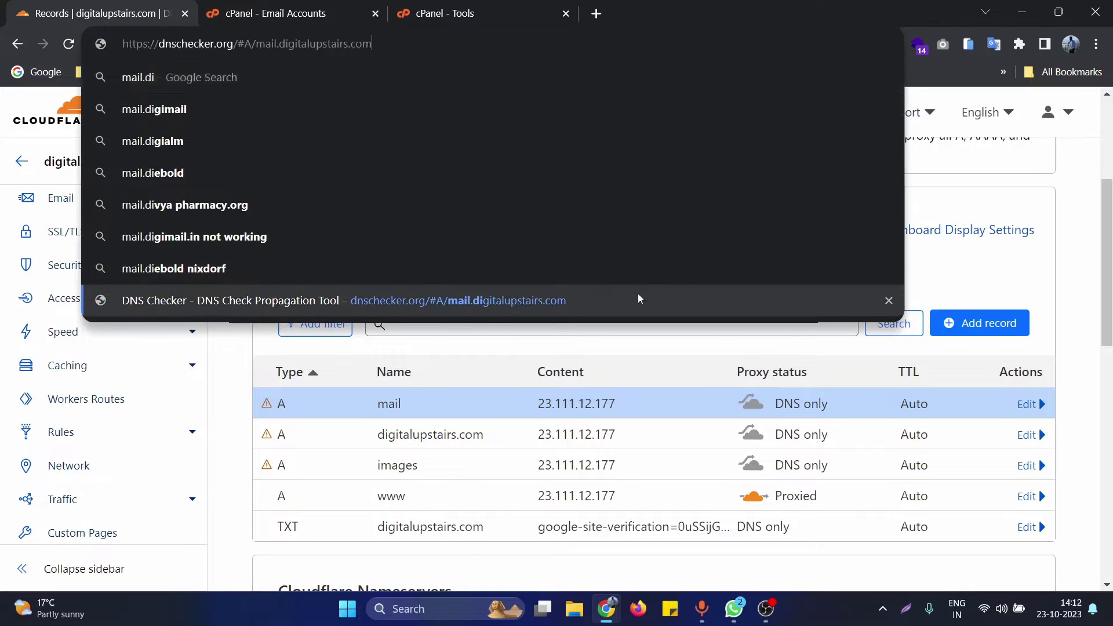
left_click(638, 300)
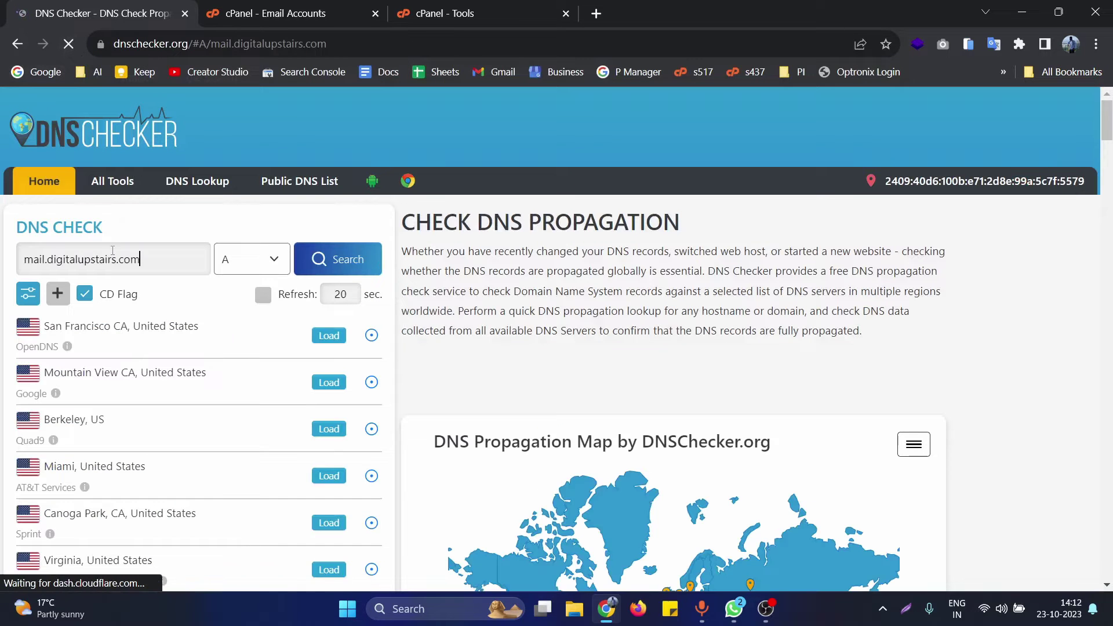
triple_click(78, 266)
key("ctrl+c")
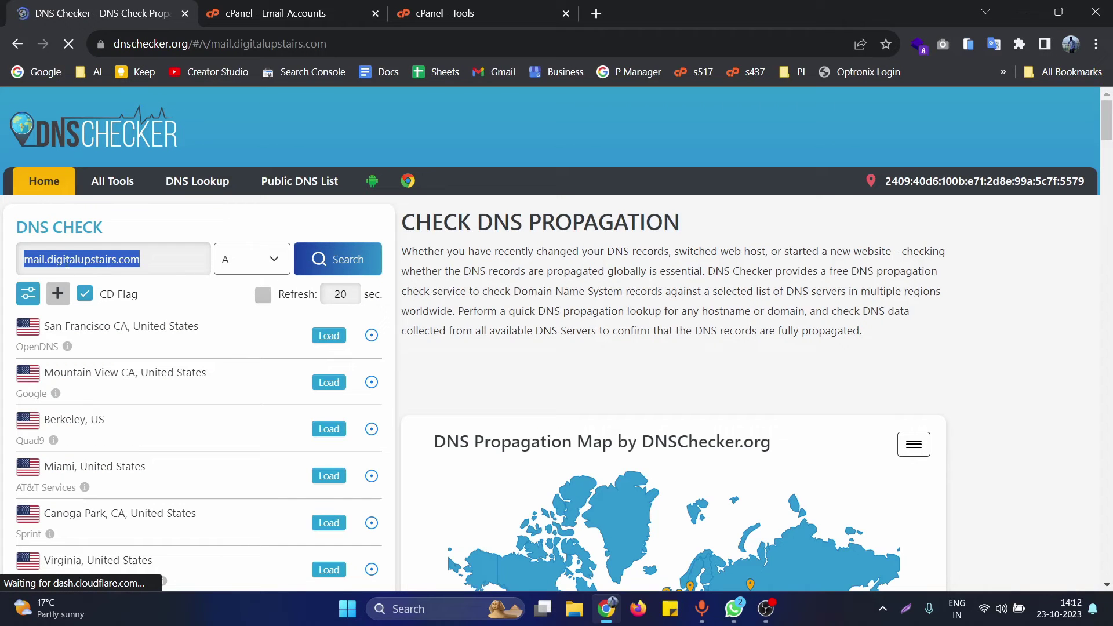
left_click(18, 43)
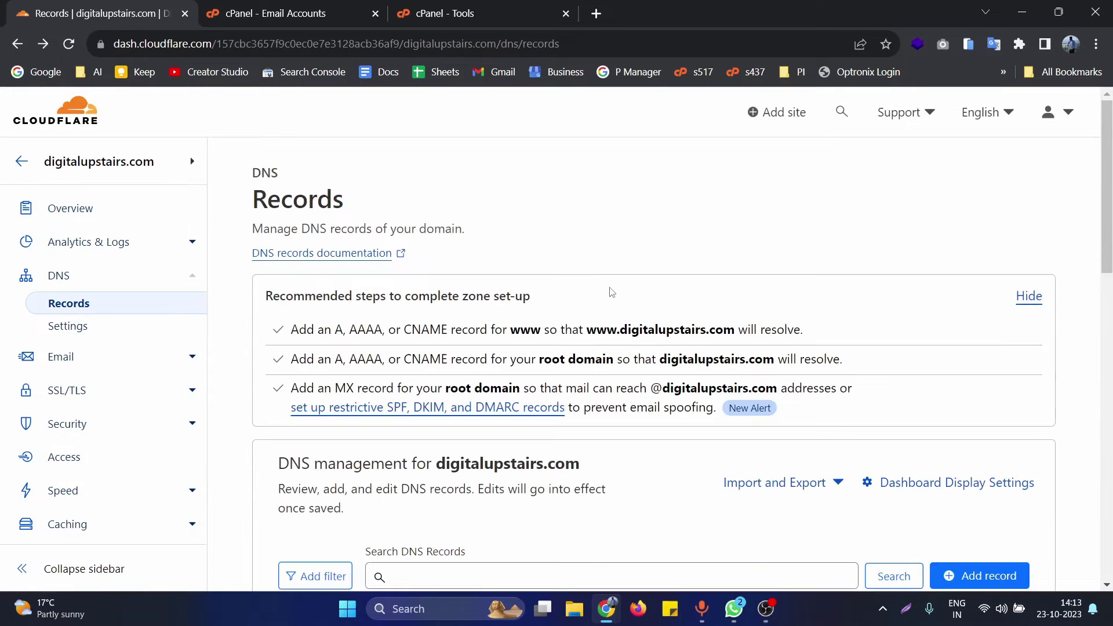
- Scroll down to the records table and start another DNS record with Add record
scroll(599, 316, "down", 5)
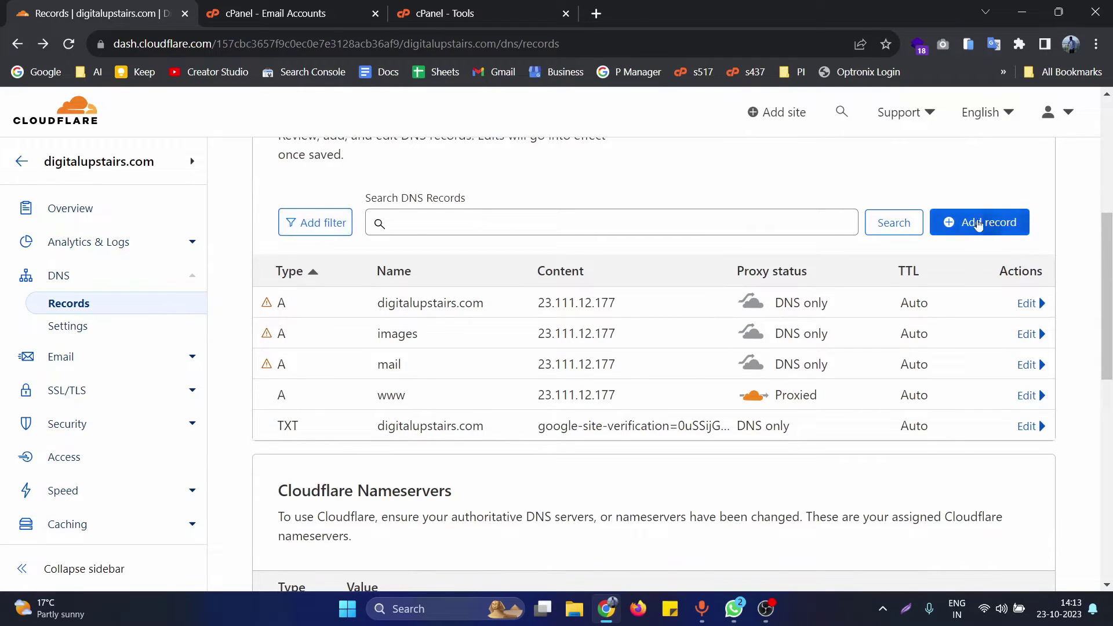
left_click(1016, 230)
- Change the new record's type to MX and set its name to @
left_click(335, 327)
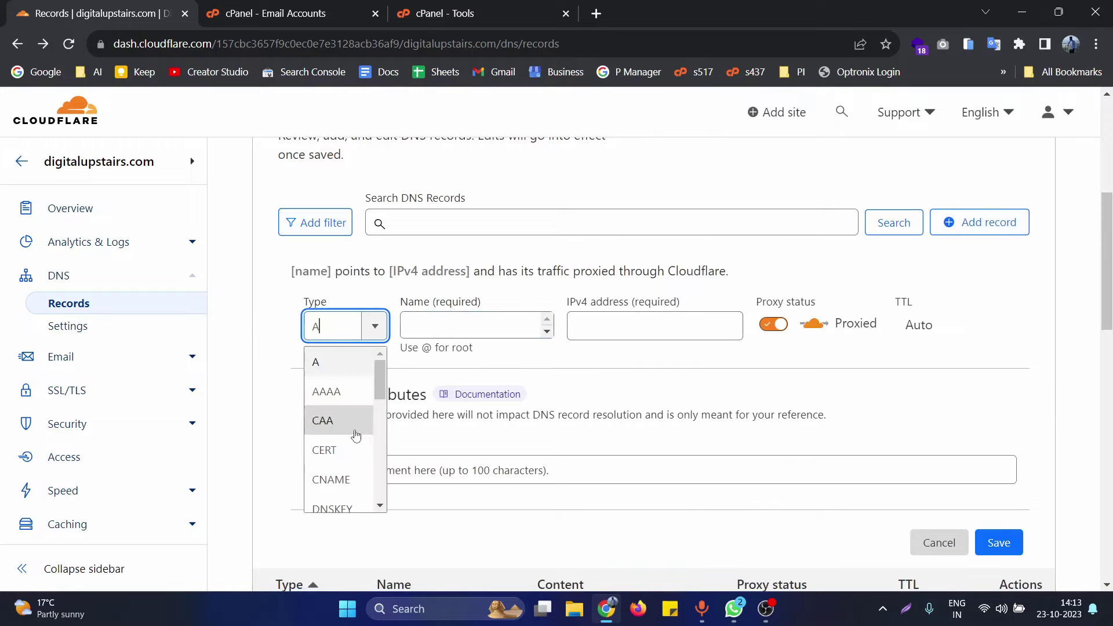
key("BackSpace")
type("mx")
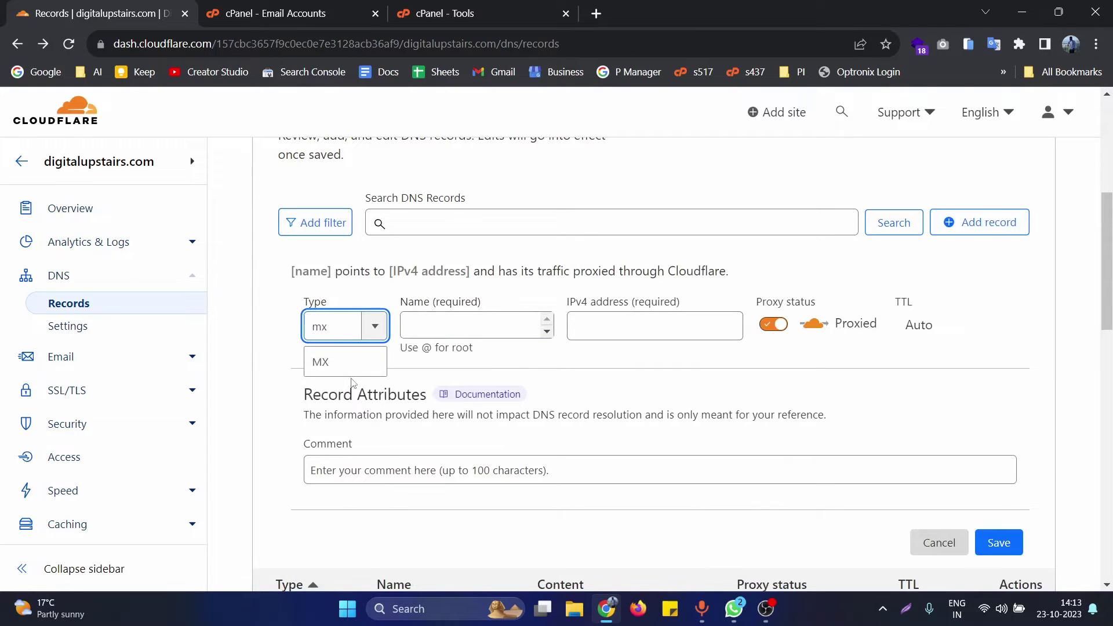
left_click(350, 364)
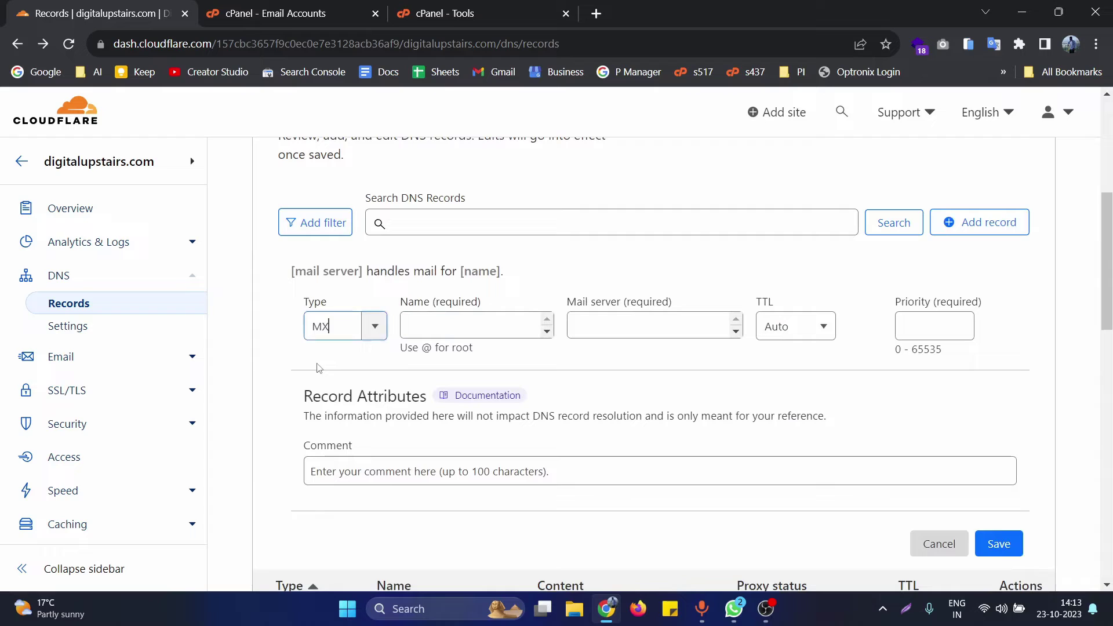
left_click(451, 325)
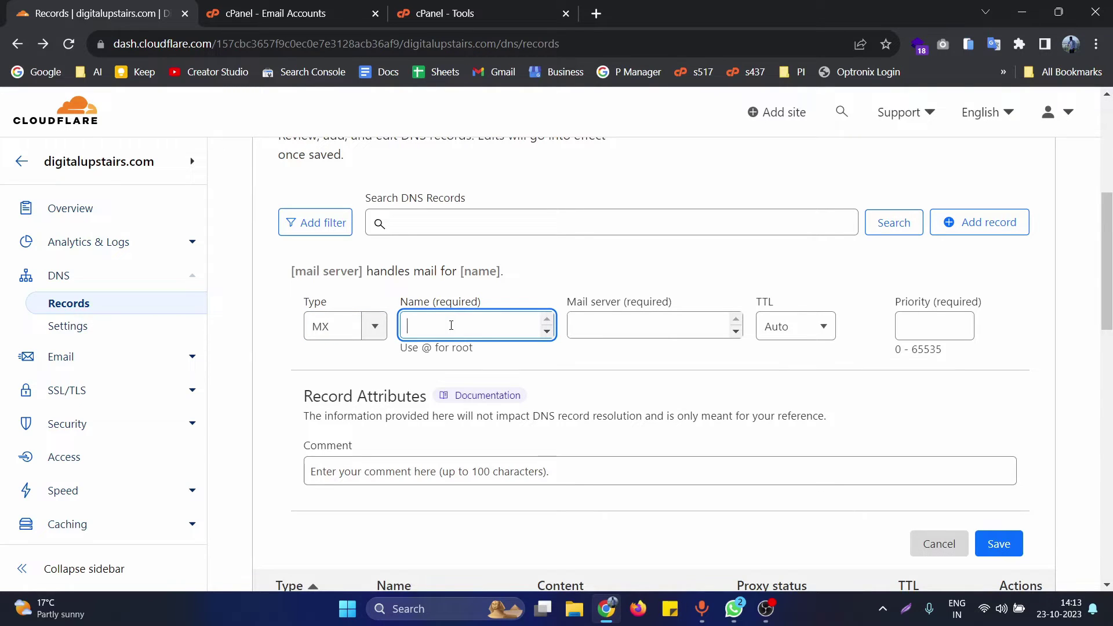
type("@")
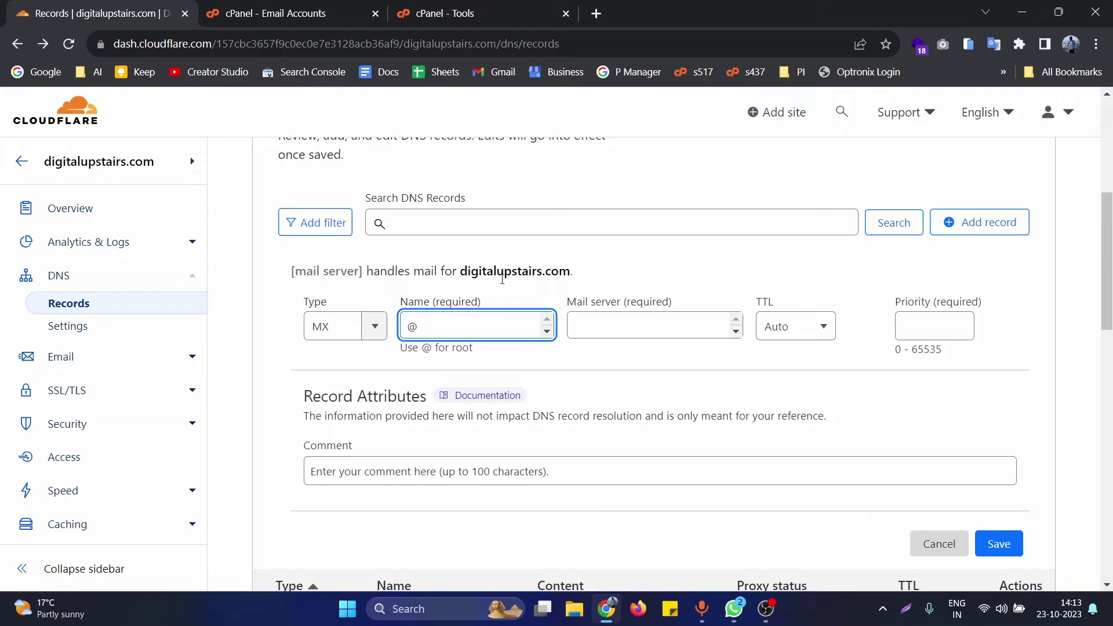
- Set the mail server to mail.digitalupstairs.com with priority 0 and save the MX record
left_click(601, 327)
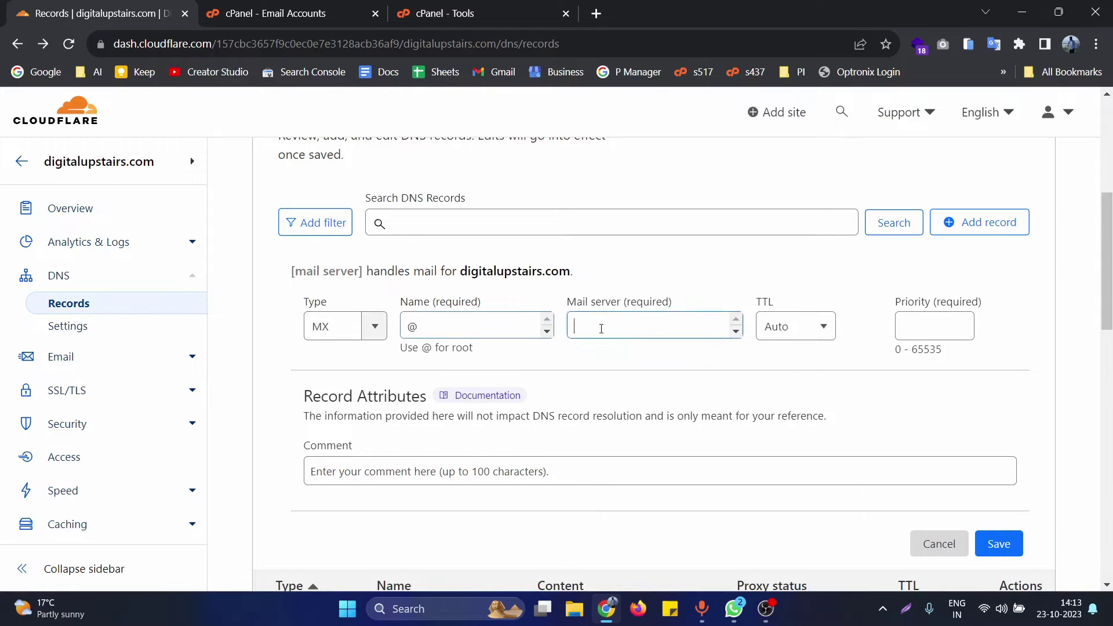
key("ctrl+v")
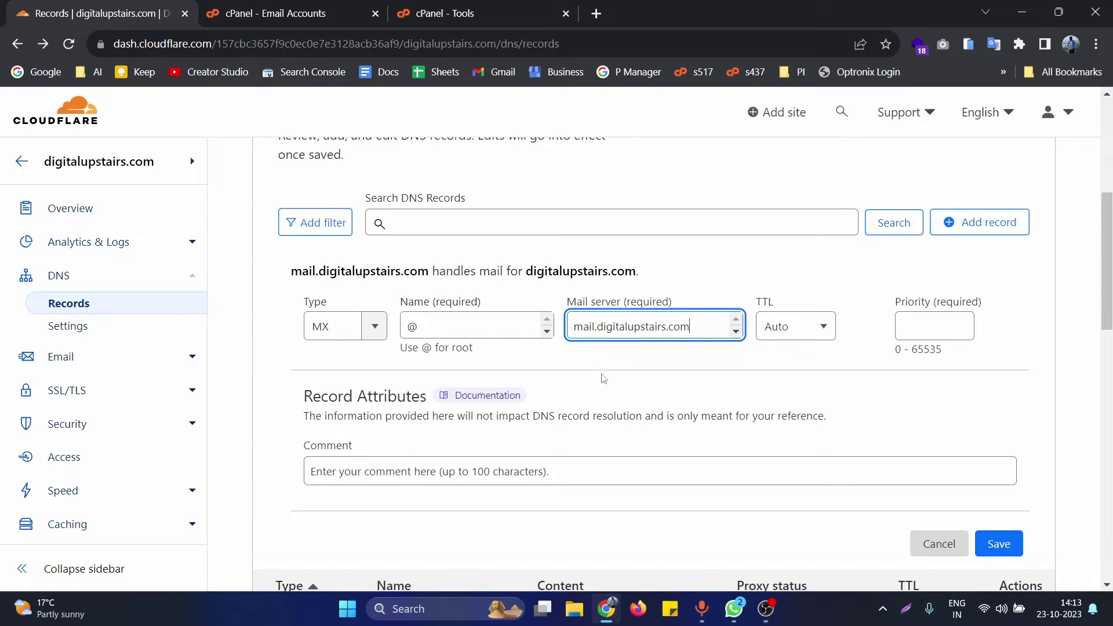
double_click(603, 329)
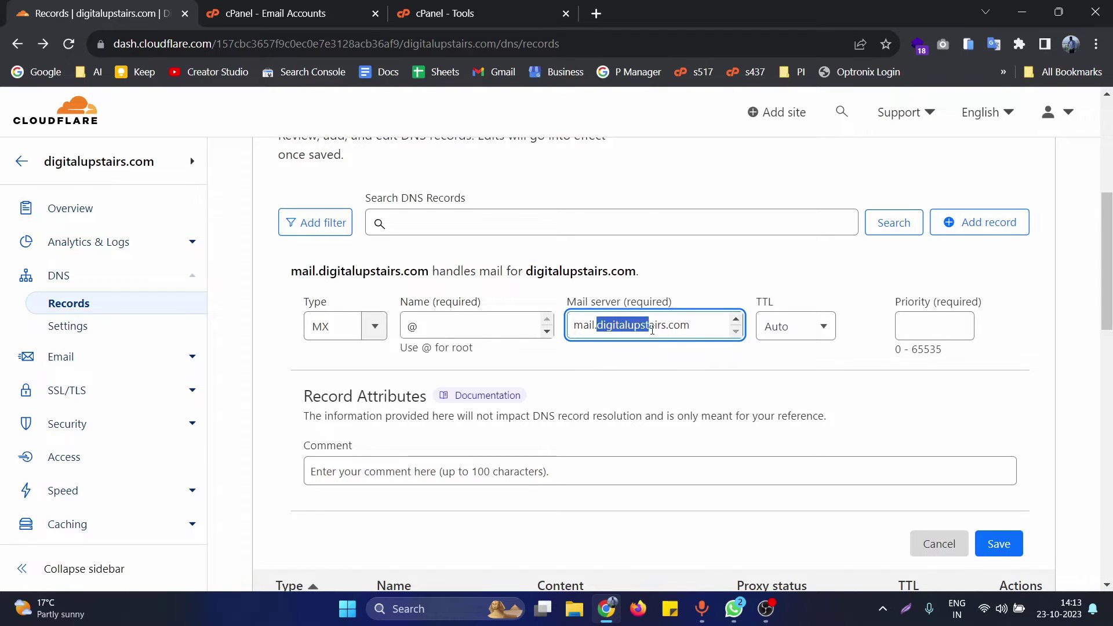
left_click(666, 367)
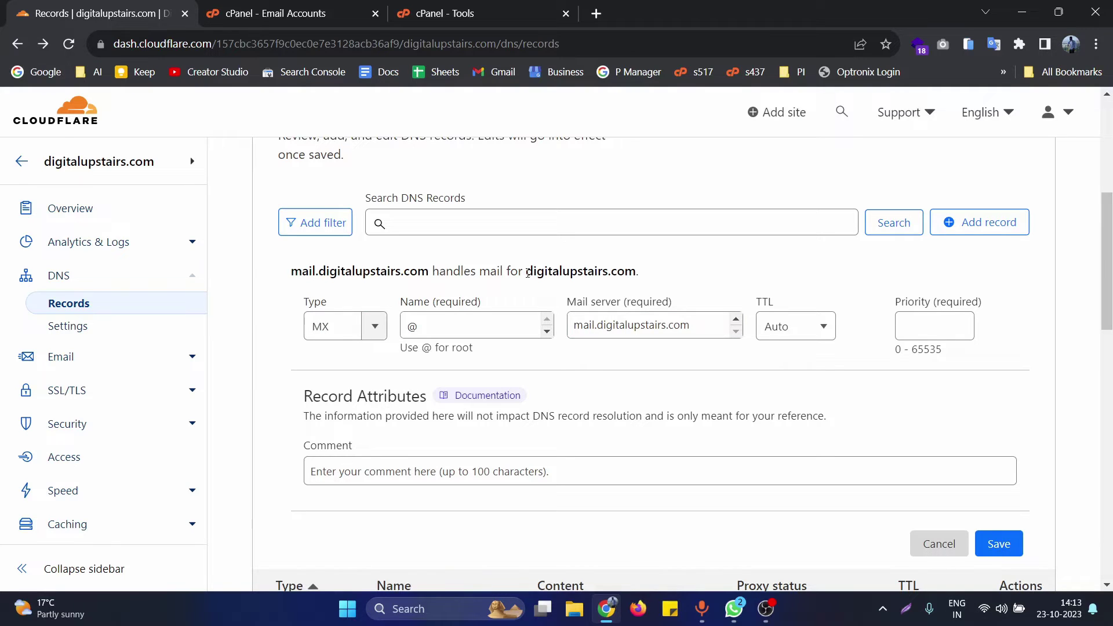
left_click_drag(527, 272, 638, 272)
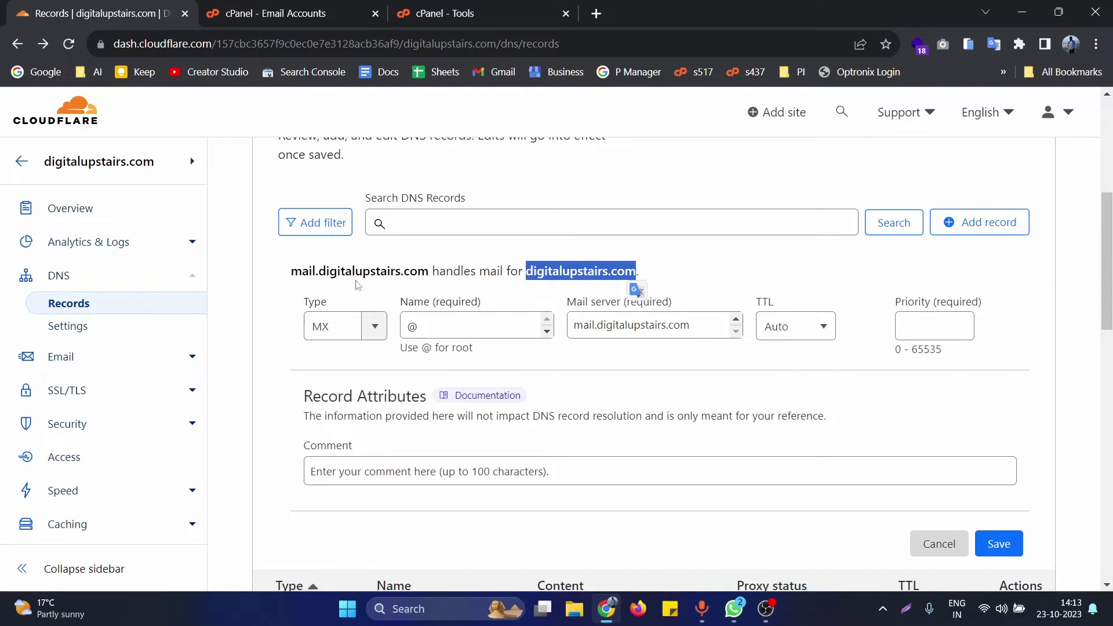
left_click(814, 344)
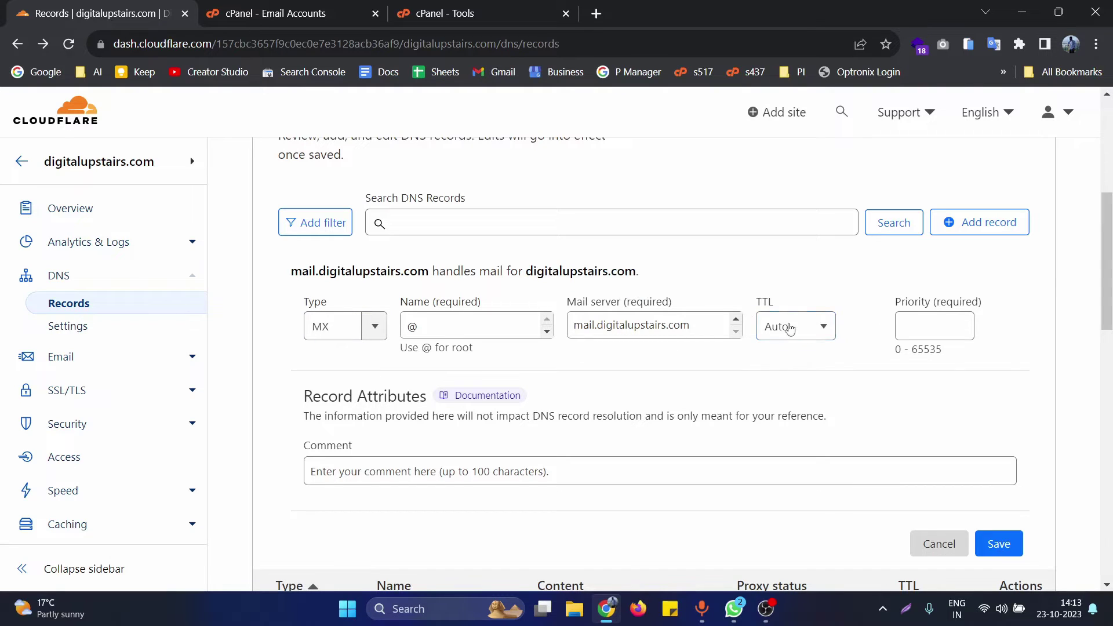
left_click(928, 324)
left_click(928, 325)
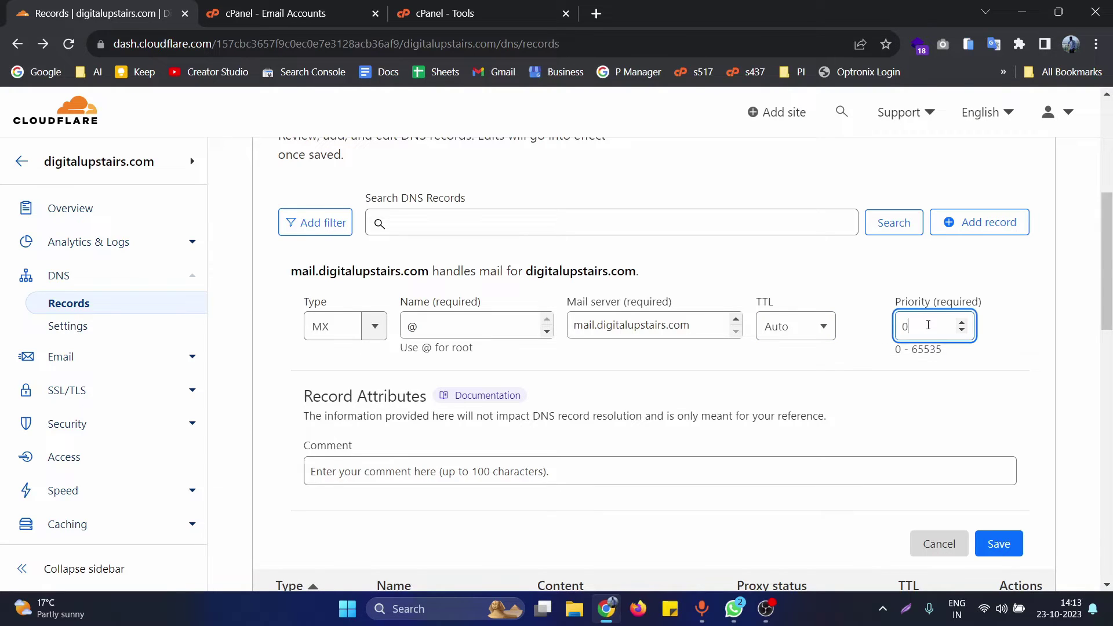
type("0")
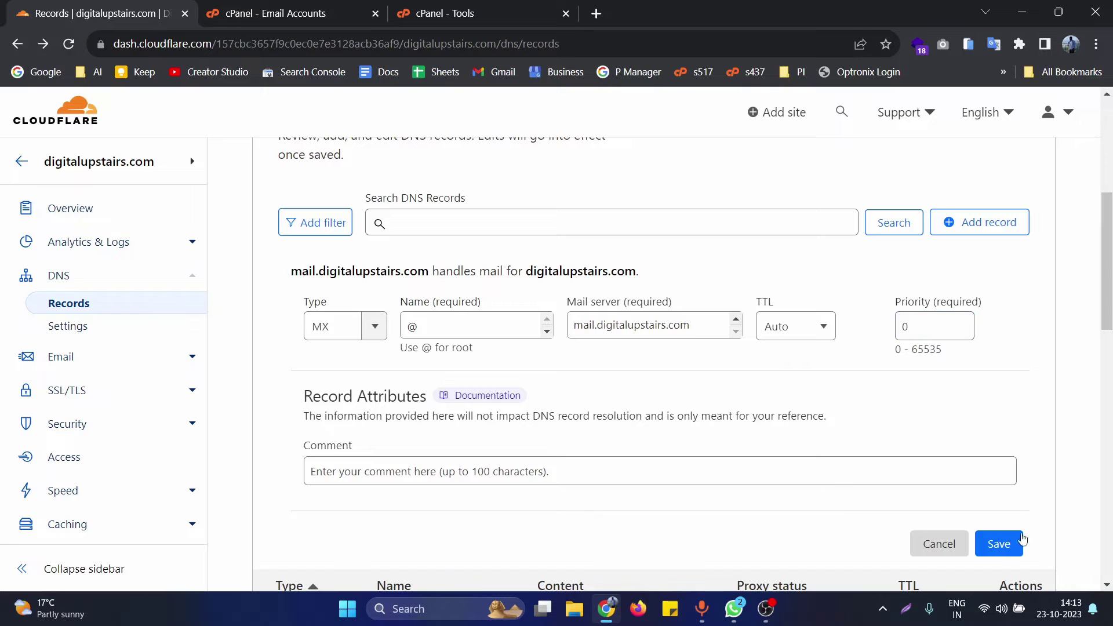
left_click(1002, 547)
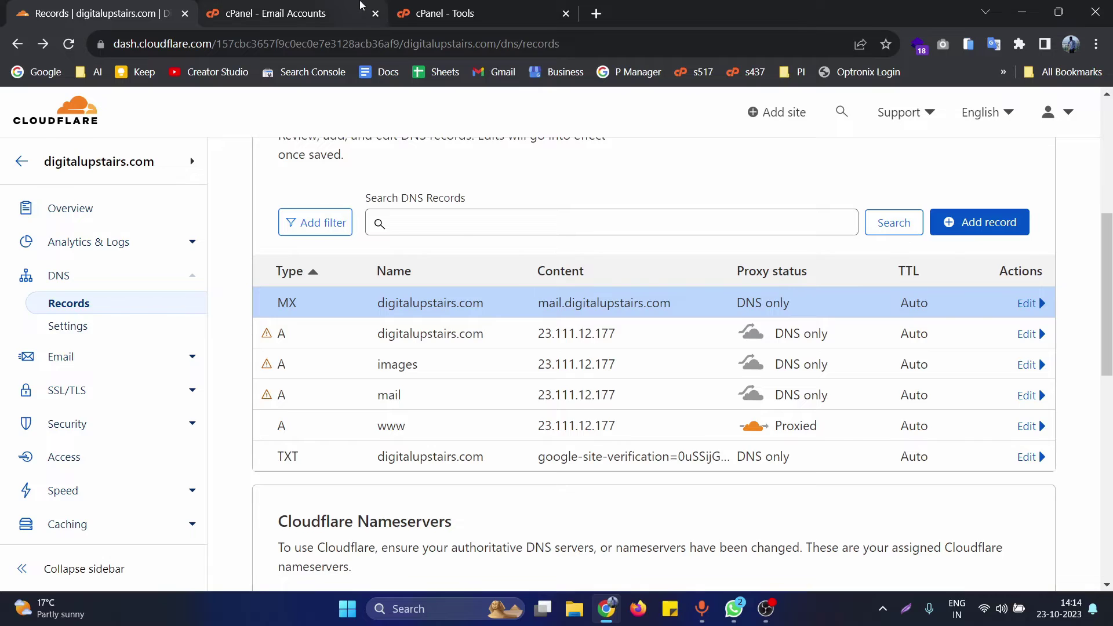
- Find 'email' on the cPanel Tools page and open Email Accounts
left_click(362, 7)
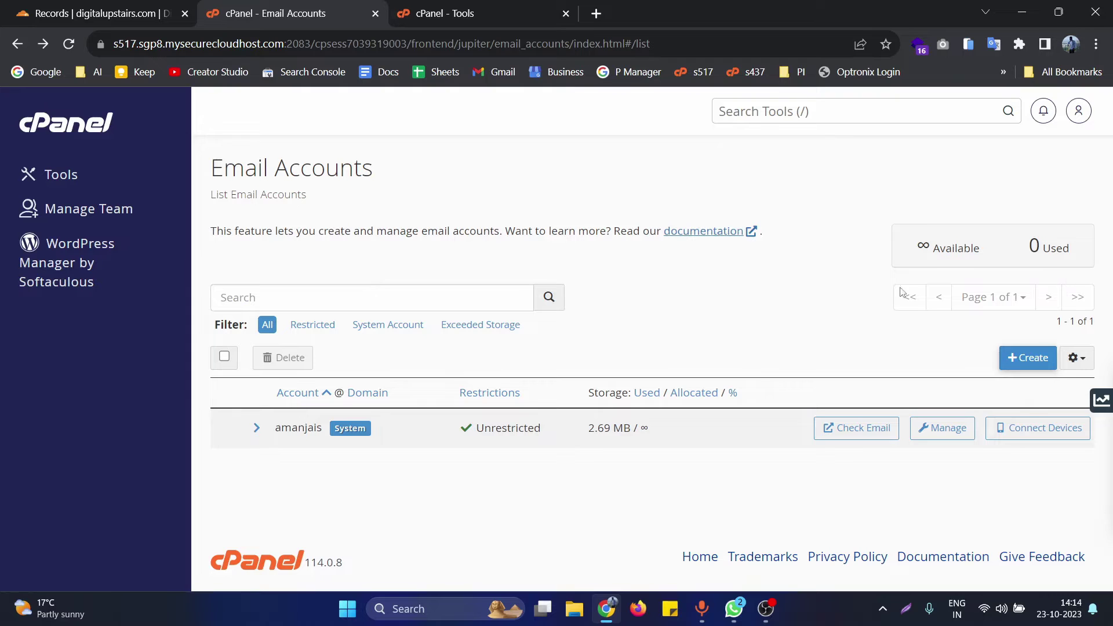
left_click(436, 8)
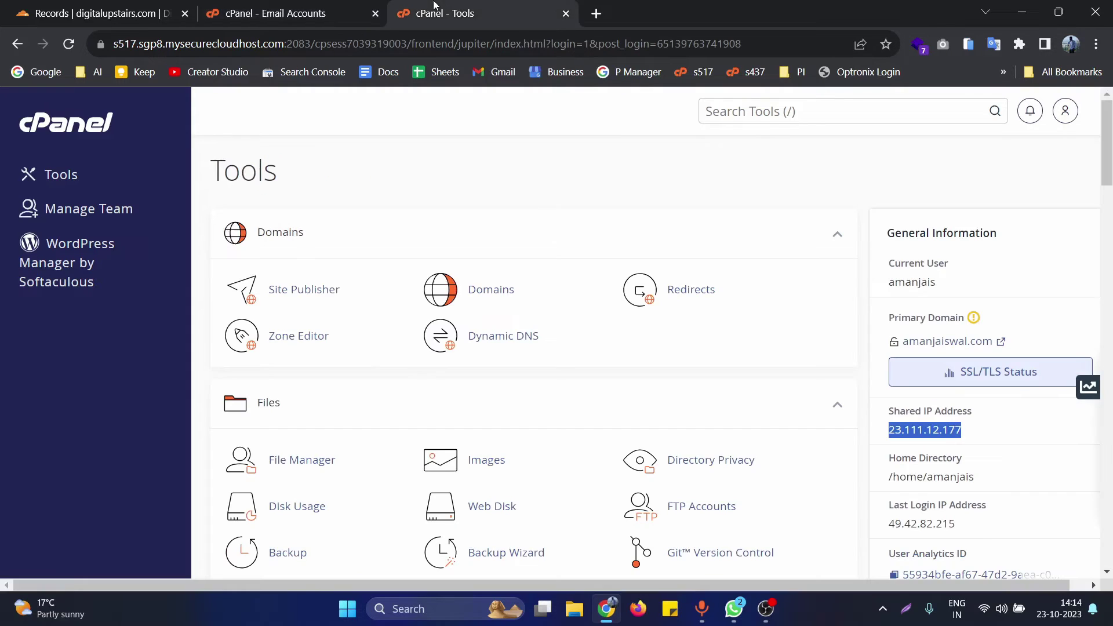
key("ctrl+k")
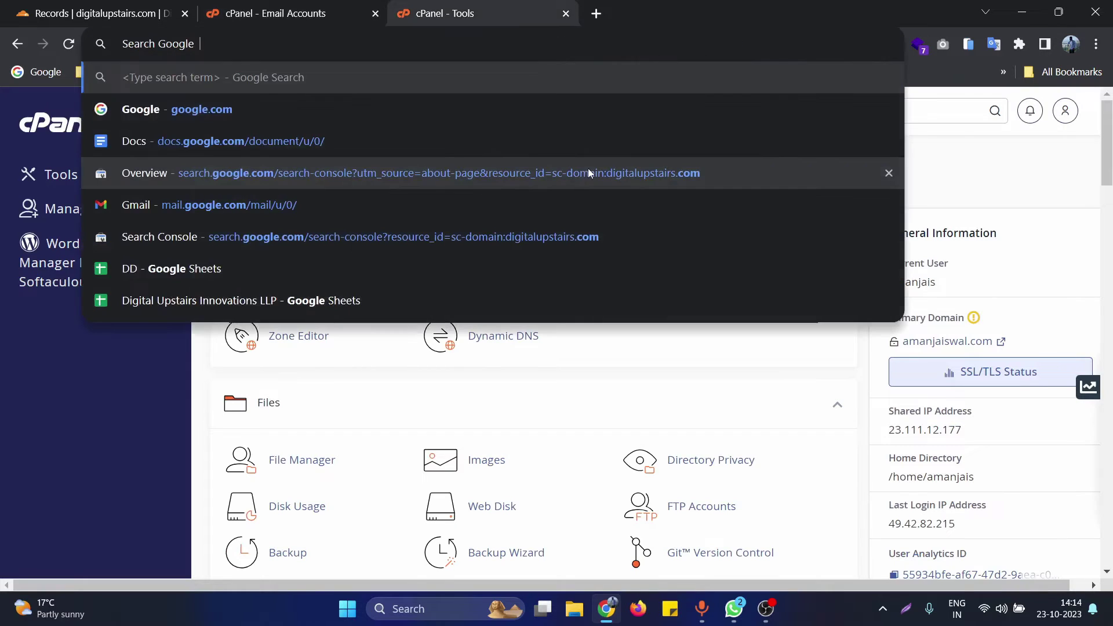
key("Escape")
key("ctrl+f")
type("email")
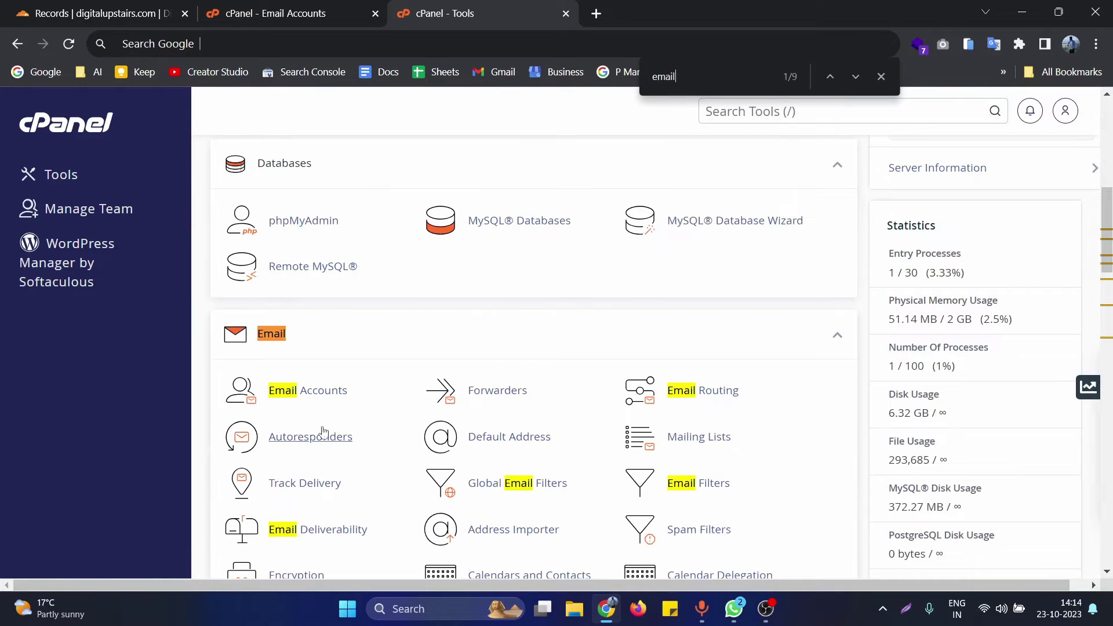
left_click(319, 396)
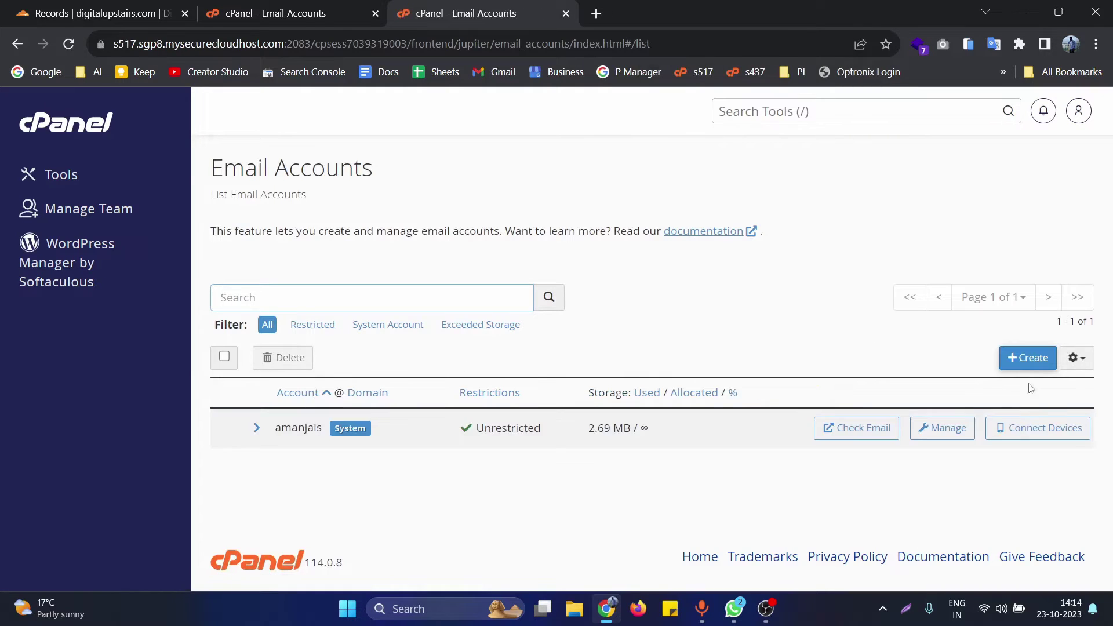
left_click(1027, 358)
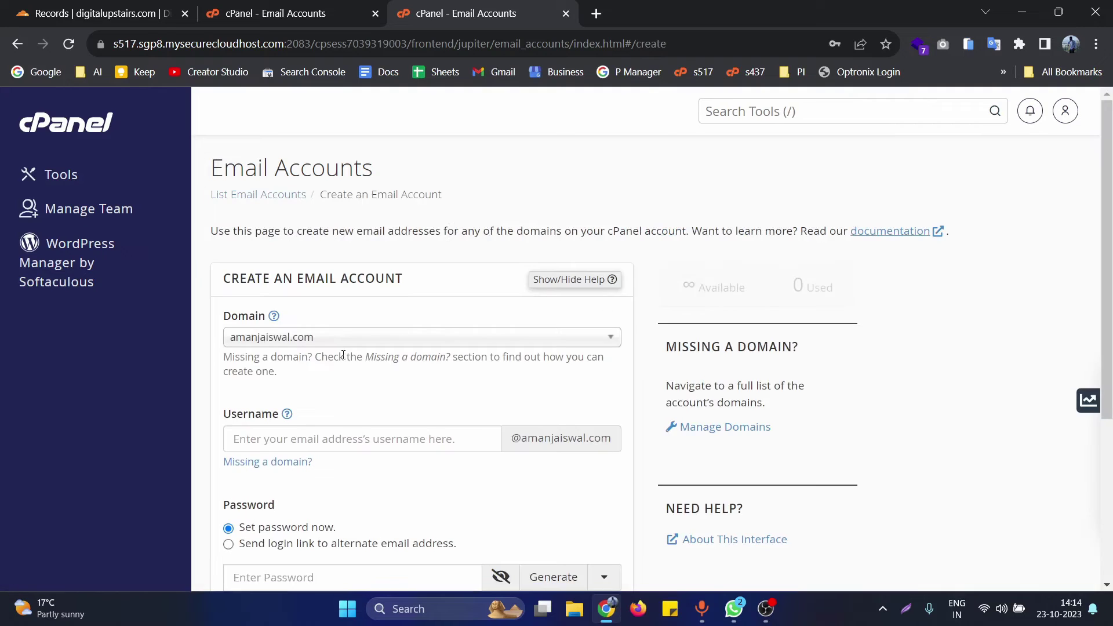
scroll(349, 313, "down", 3)
scroll(349, 313, "up", 1)
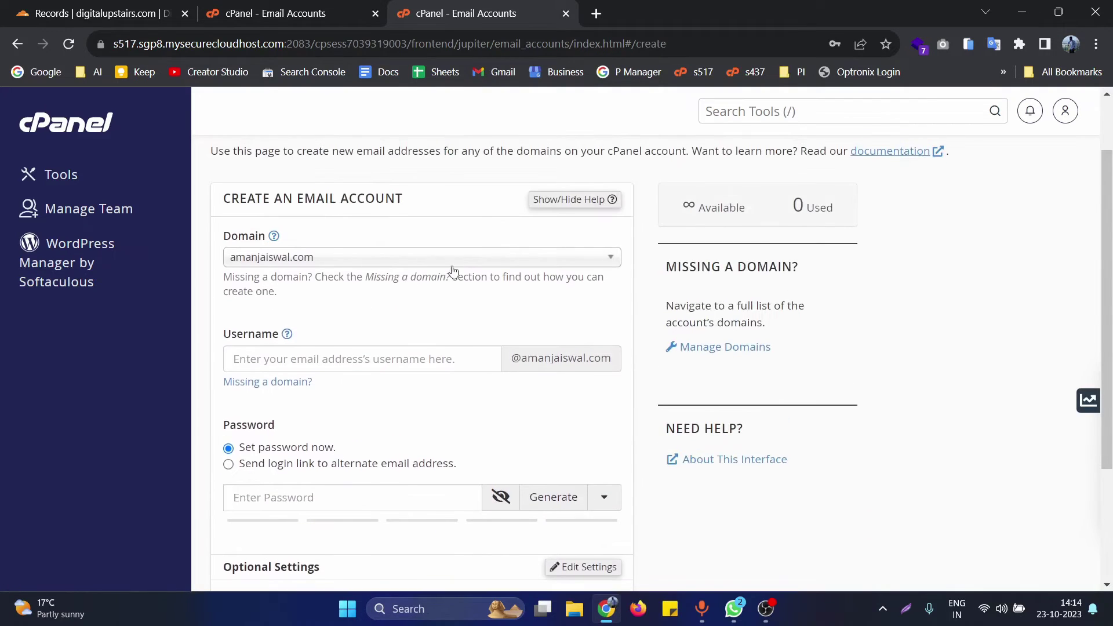
left_click(454, 269)
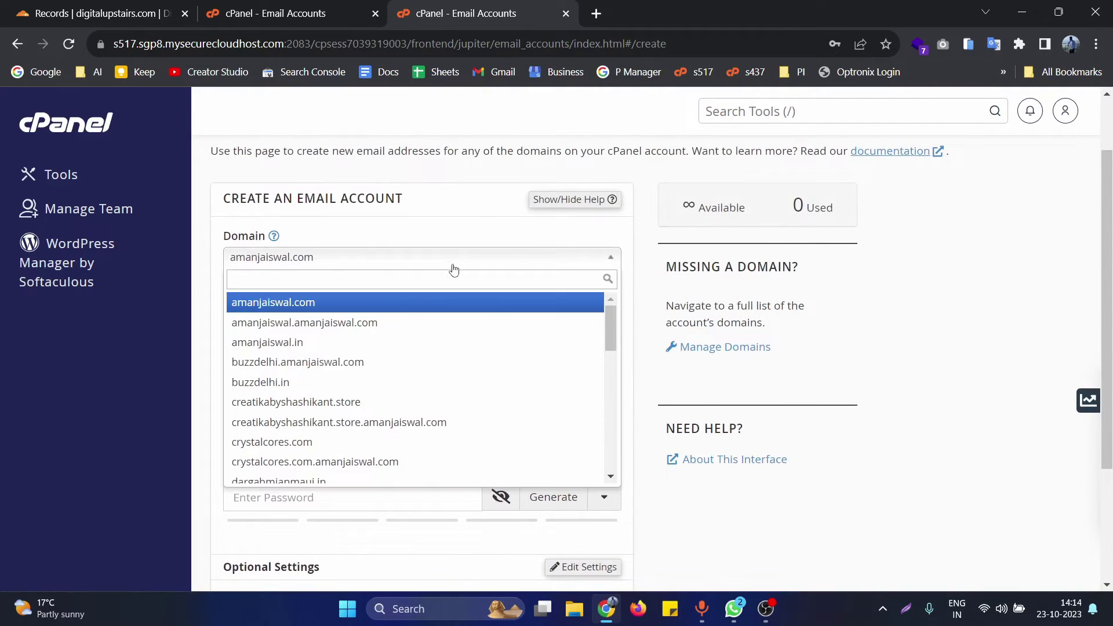
mouse_move(618, 324)
left_mouse_down()
mouse_move(617, 436)
mouse_move(629, 345)
left_mouse_up()
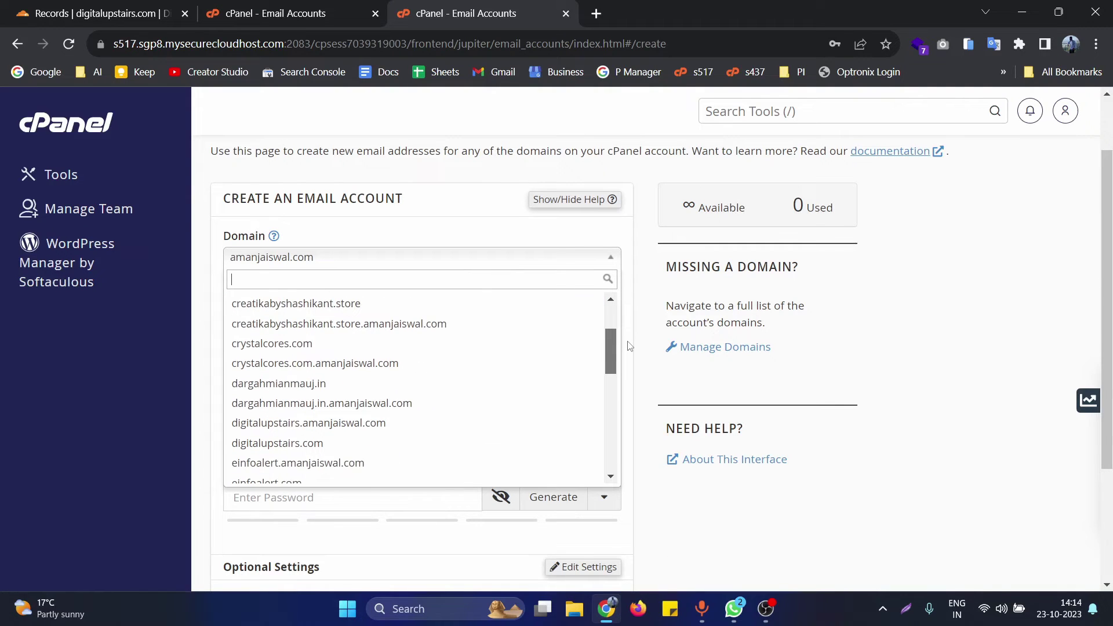
left_click(355, 444)
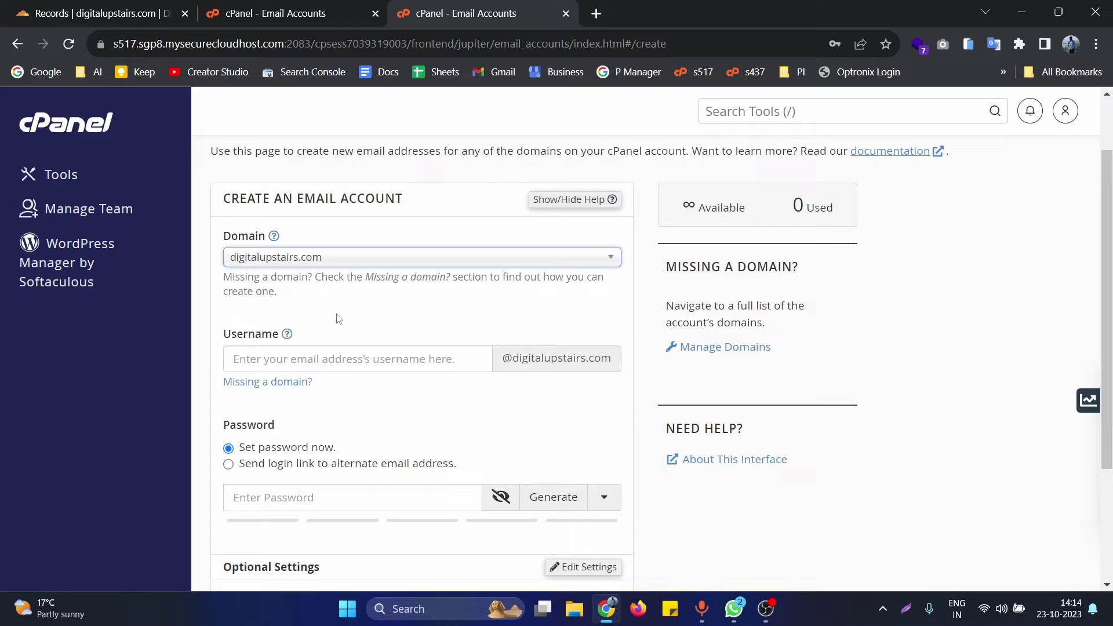
left_click(348, 359)
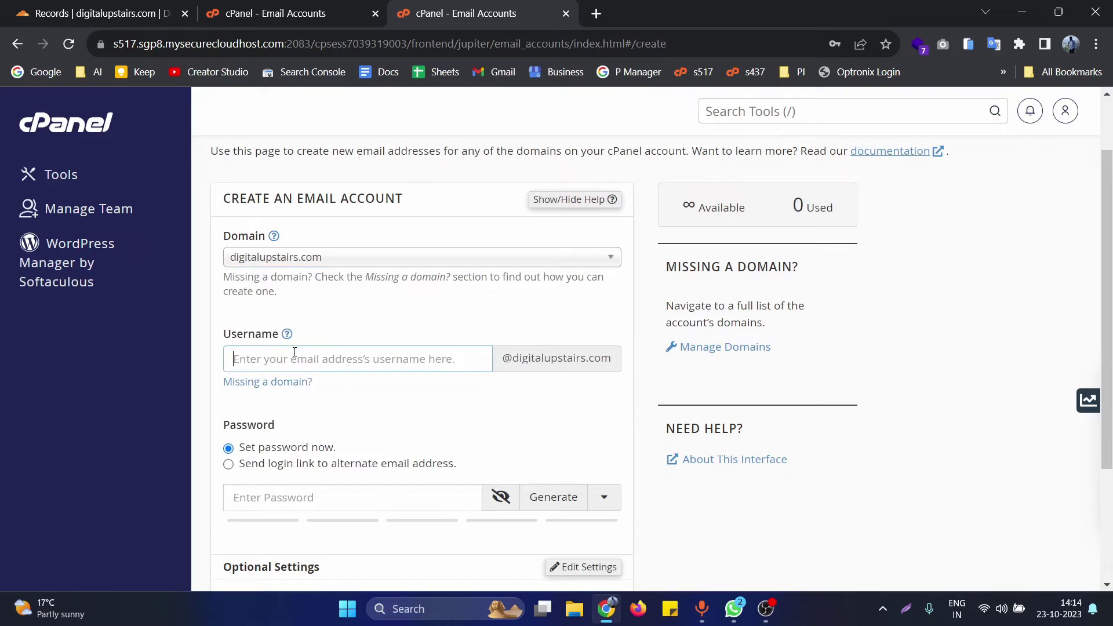
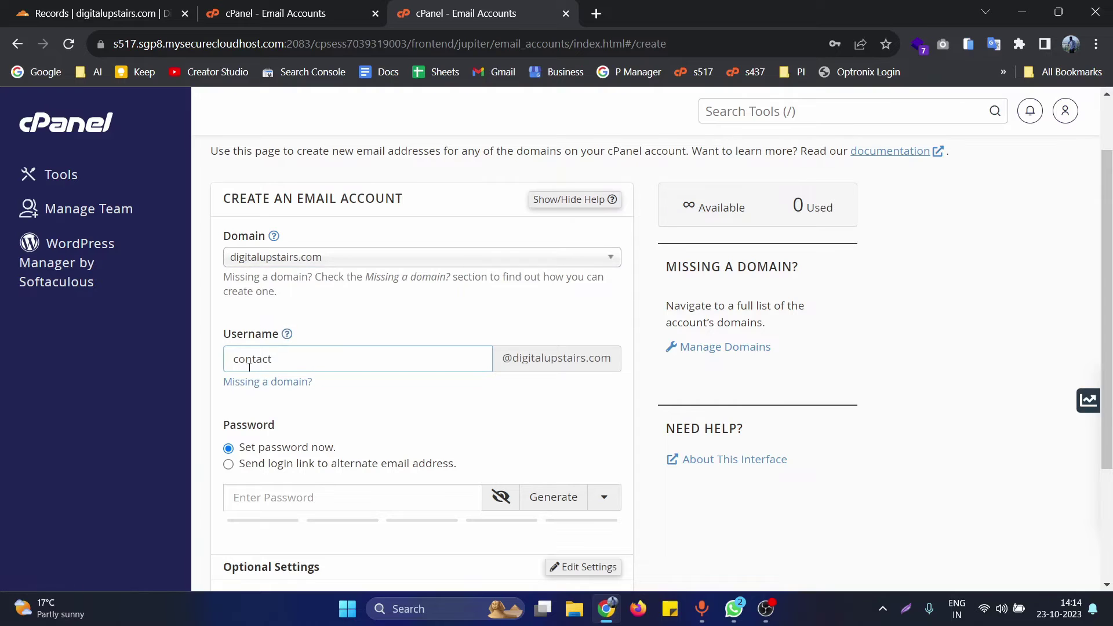
left_click_drag(503, 362, 606, 336)
left_click(559, 409)
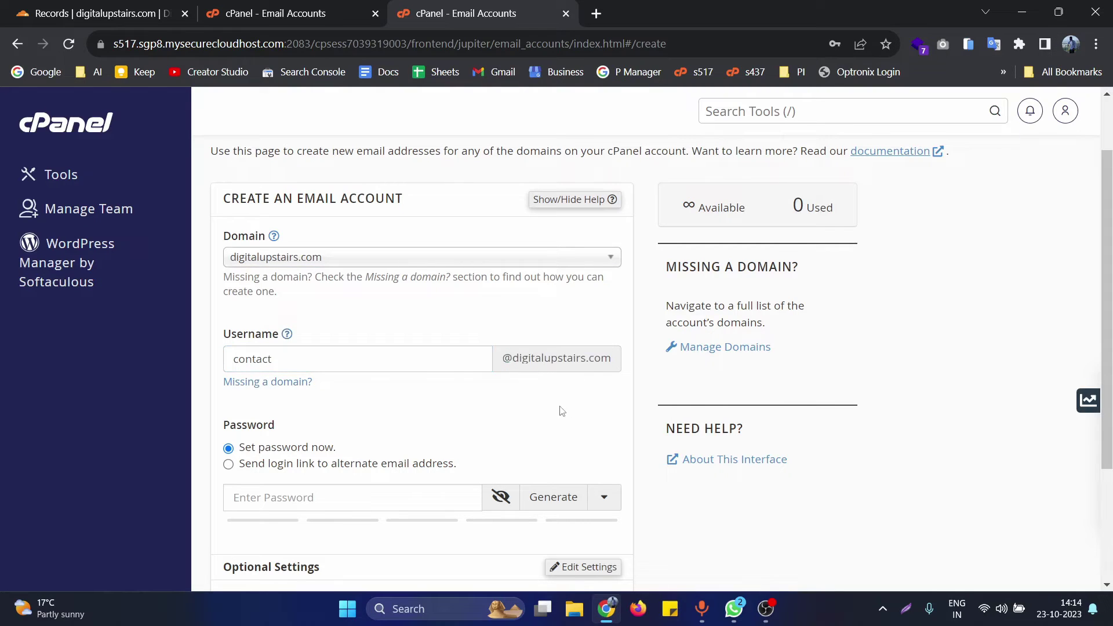
- Generate a strong password, regenerating once, and create the contact mailbox
scroll(280, 422, "down", 1)
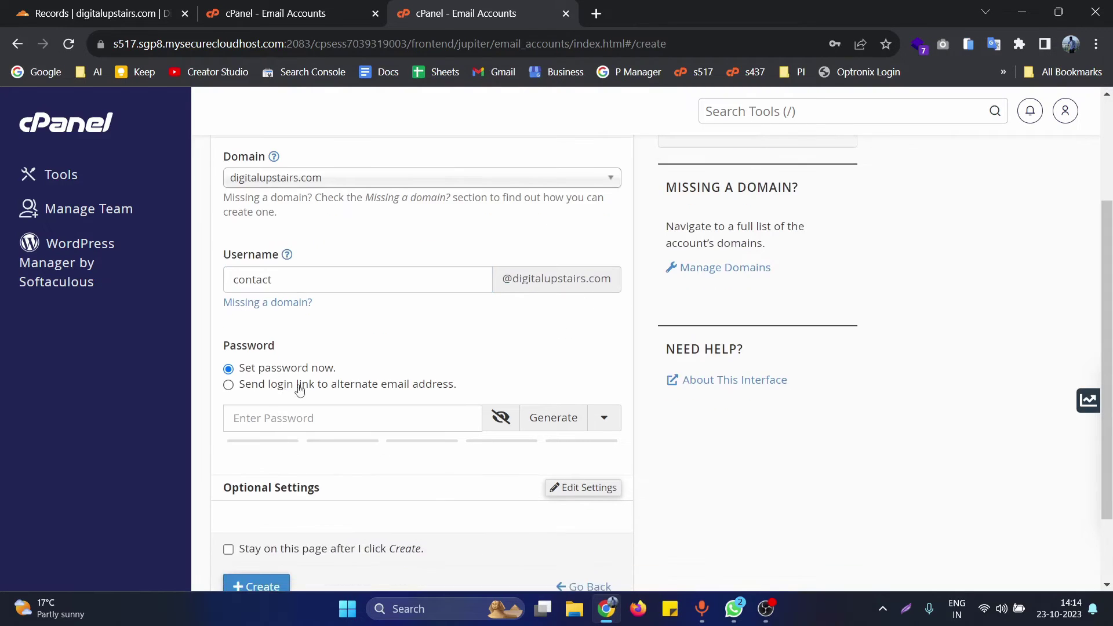
left_click(553, 418)
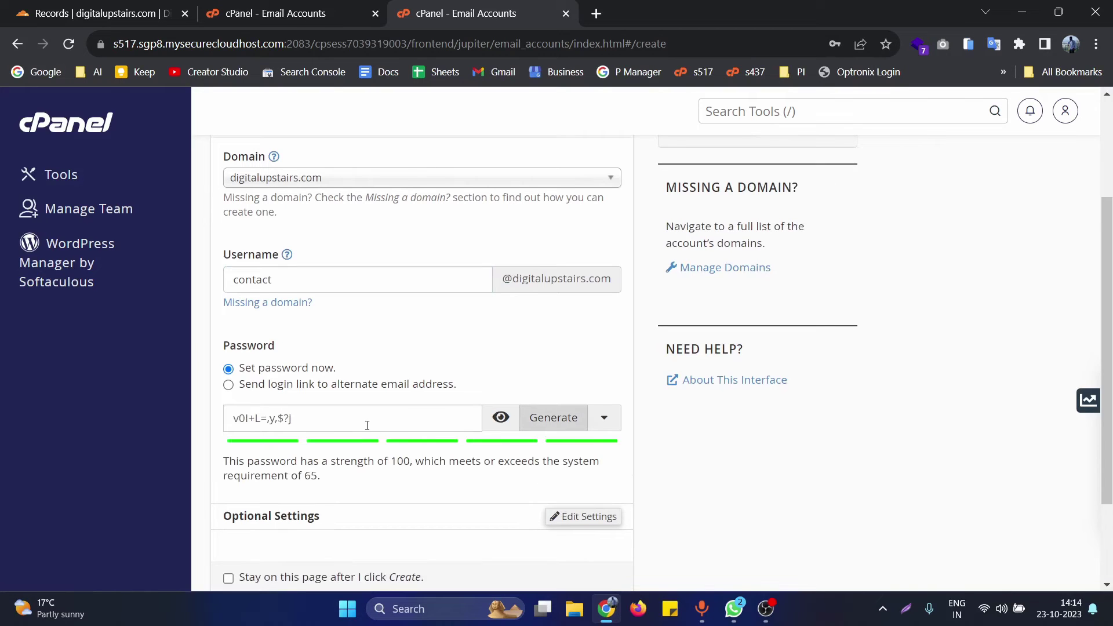
triple_click(369, 418)
left_click(662, 452)
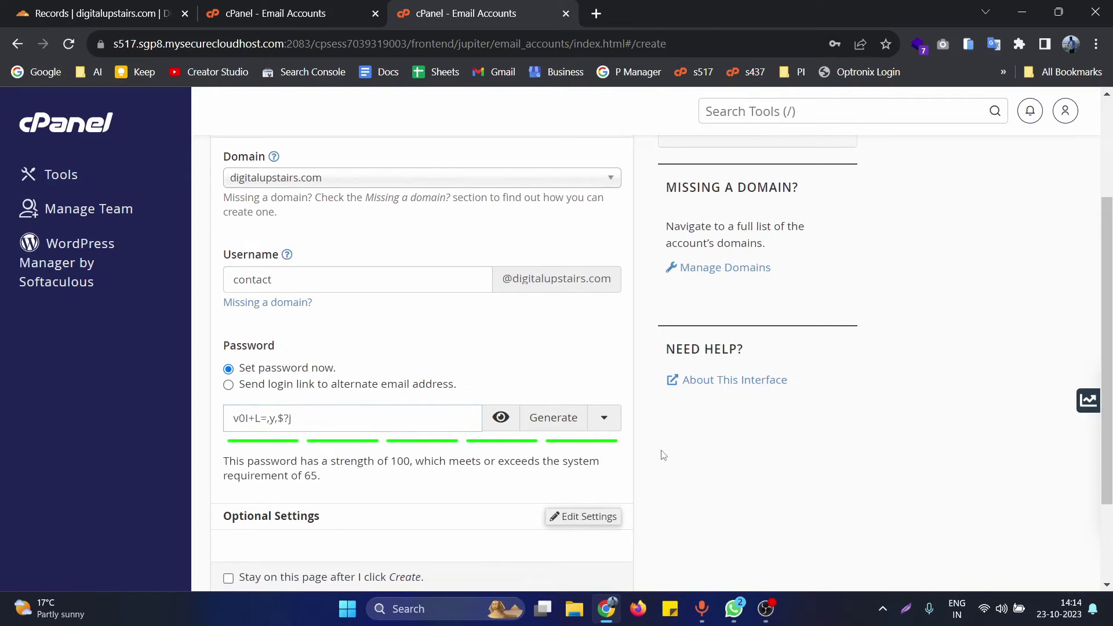
left_click(551, 419)
triple_click(455, 420)
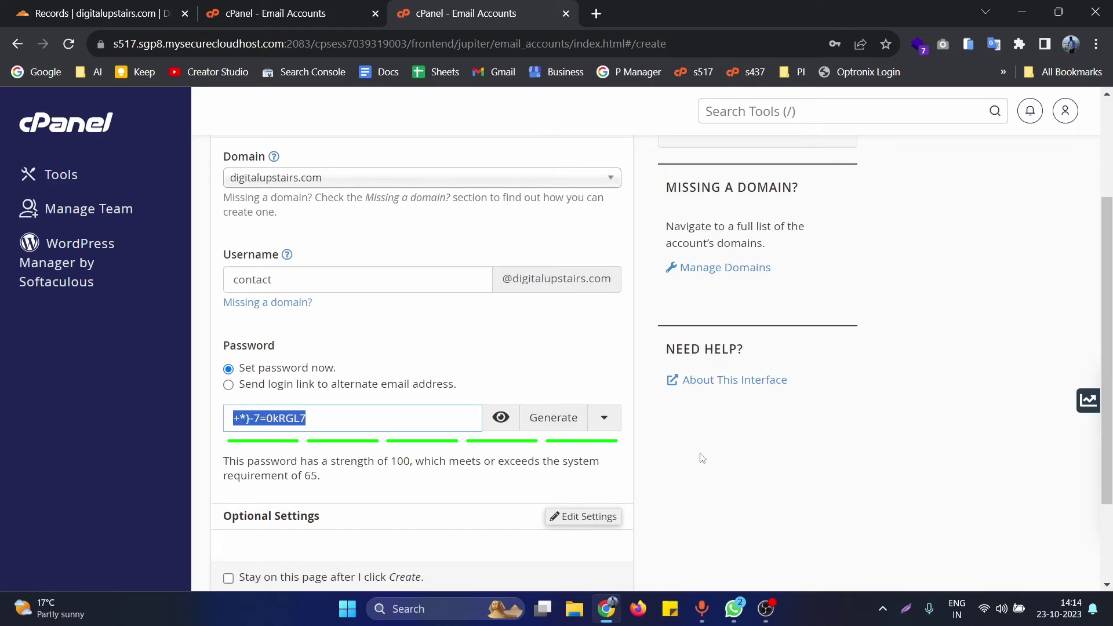
left_click(661, 454)
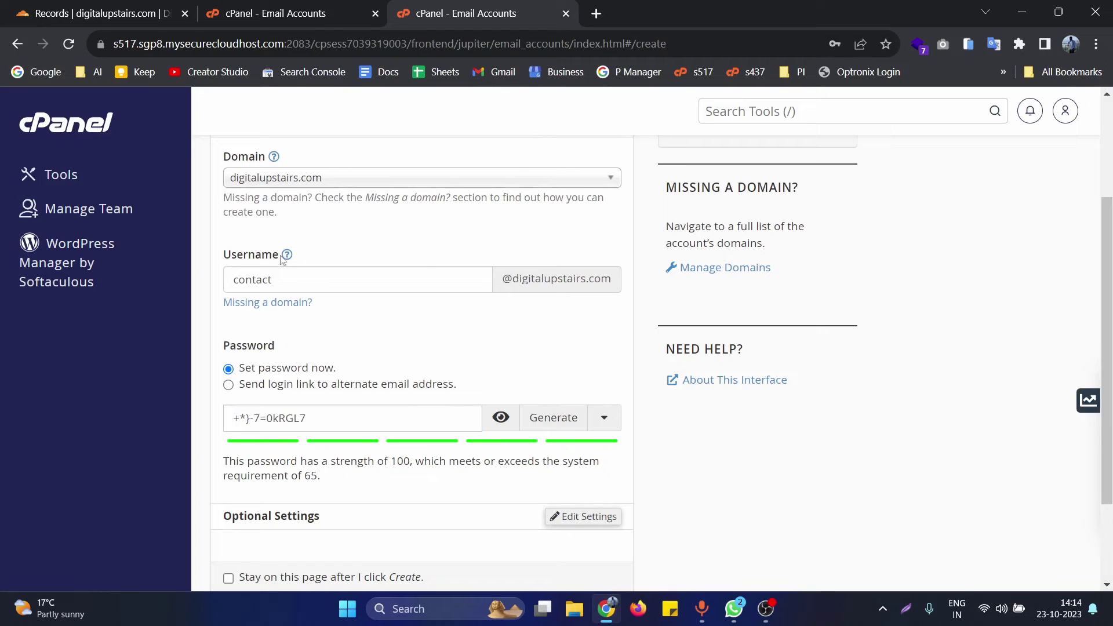
scroll(371, 333, "down", 2)
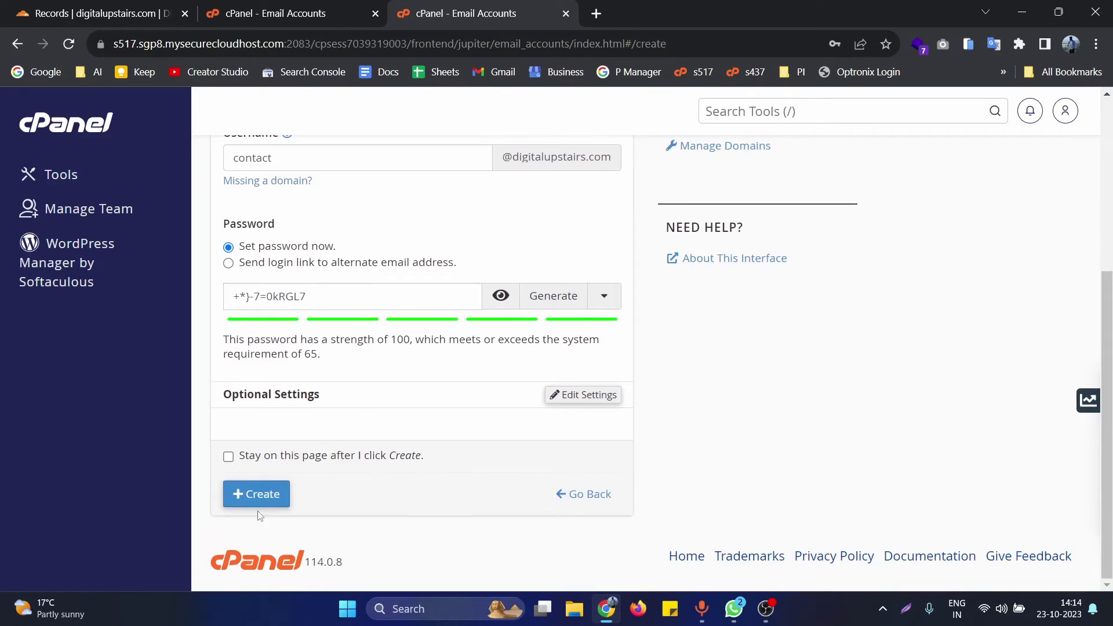
left_click(261, 496)
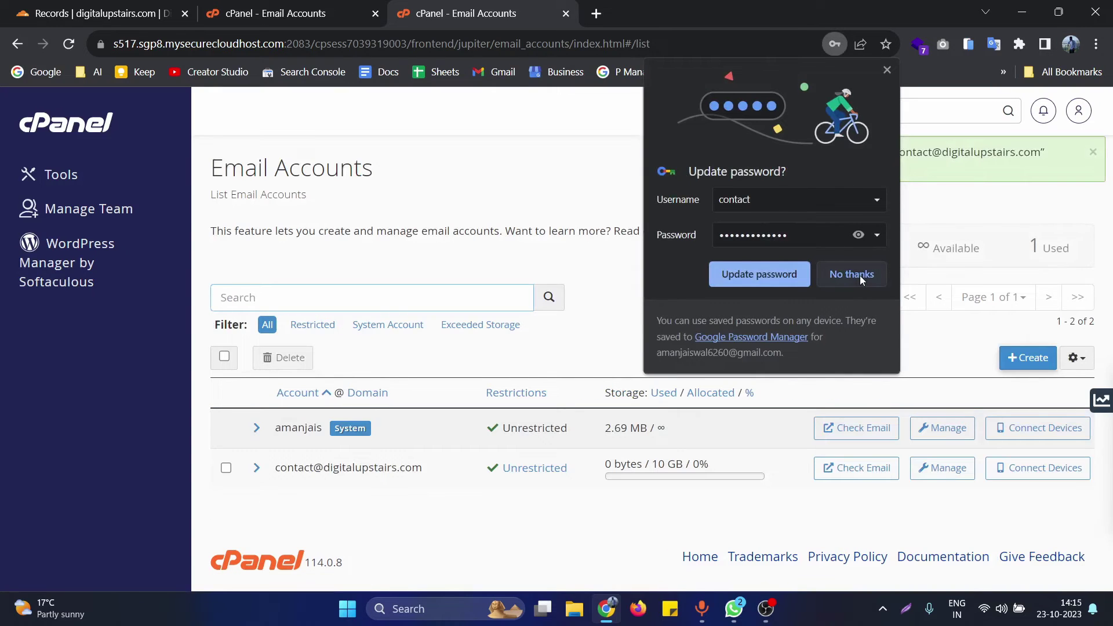
- Decline Chrome's save-password prompt and expand the new contact mailbox entry to show it is Unrestricted
left_click(860, 276)
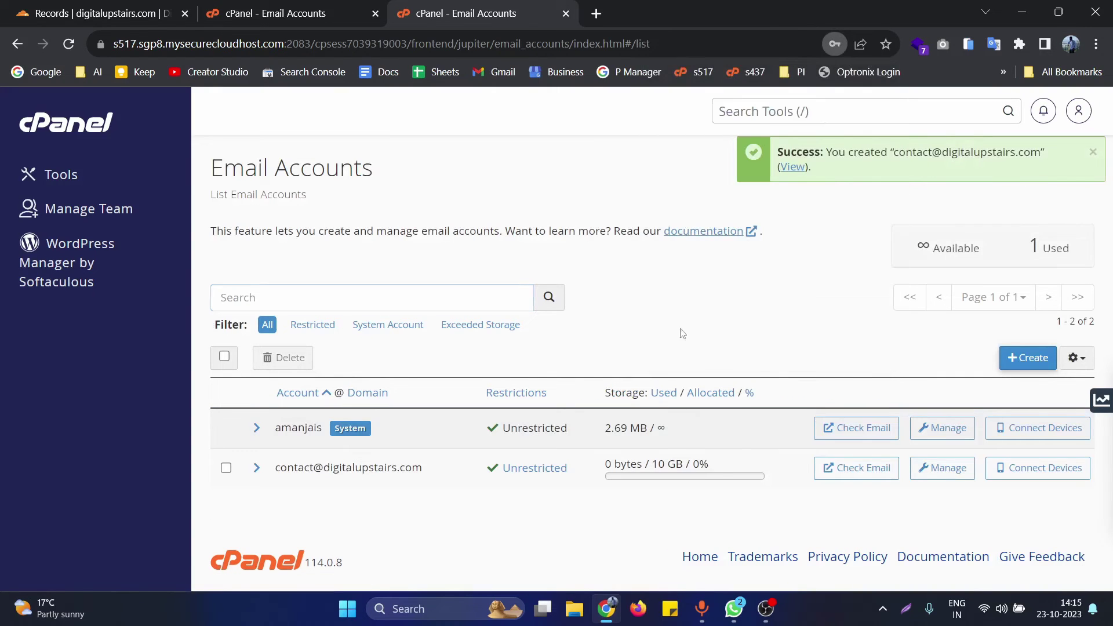
left_click(257, 470)
scroll(334, 463, "down", 2)
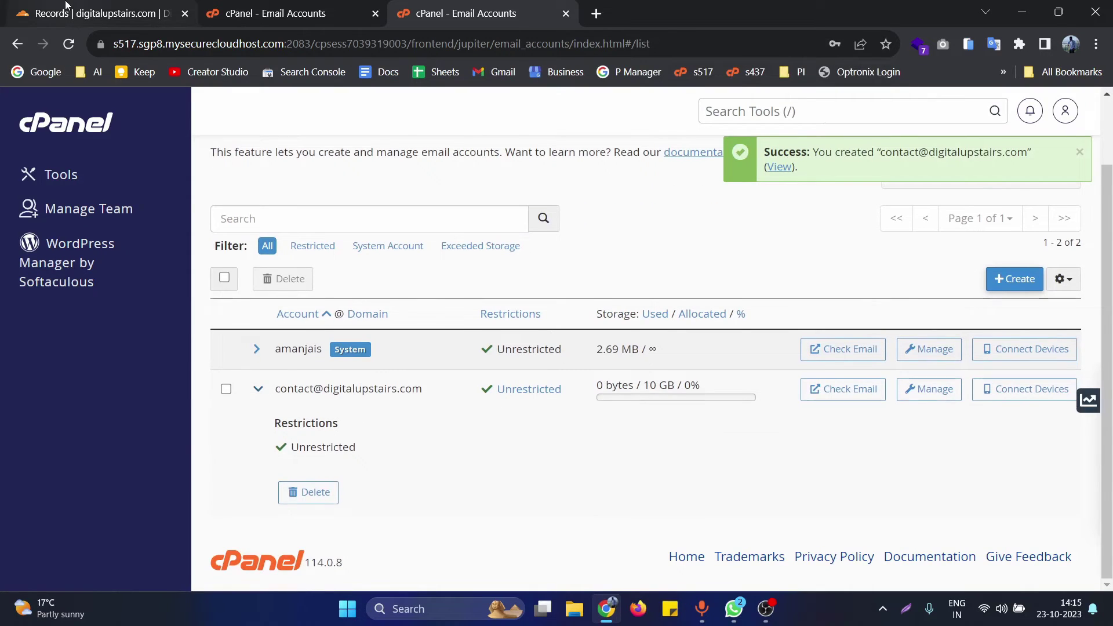
left_click(596, 13)
- Load gmail.com in the new tab and open a blank New Message draft in expanded full view
type("gm")
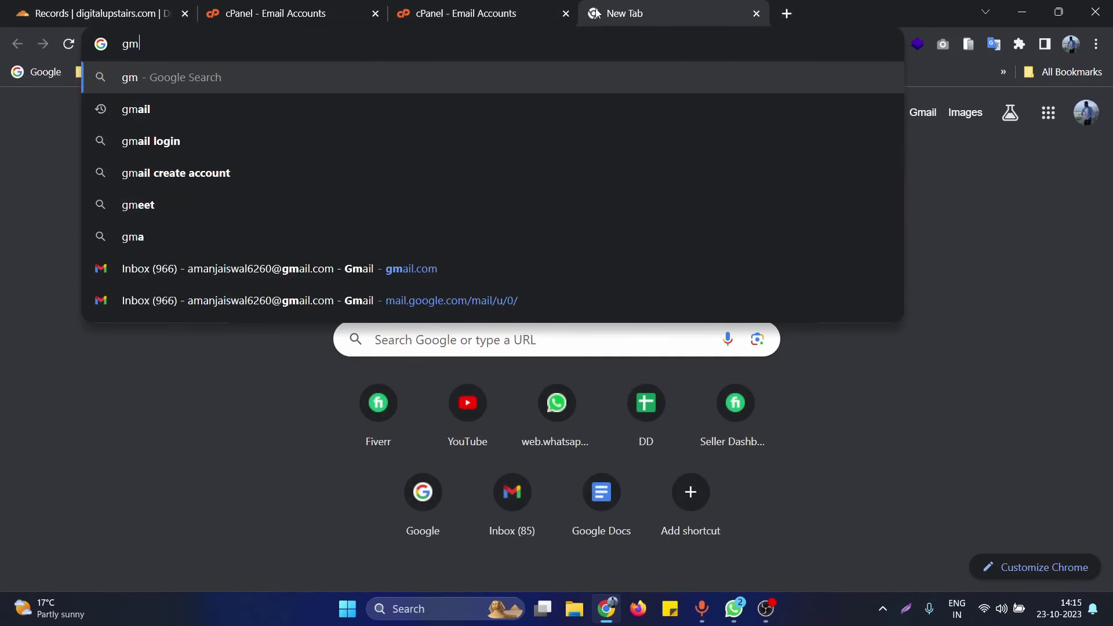
key("BackSpace")
type("g")
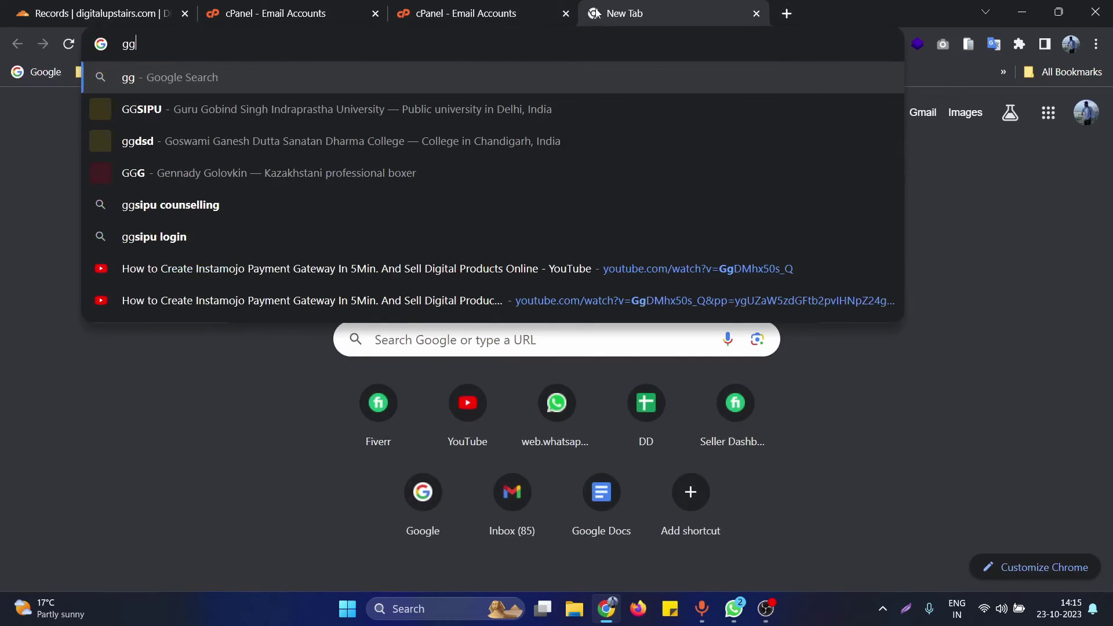
key("BackSpace")
type("mail.com")
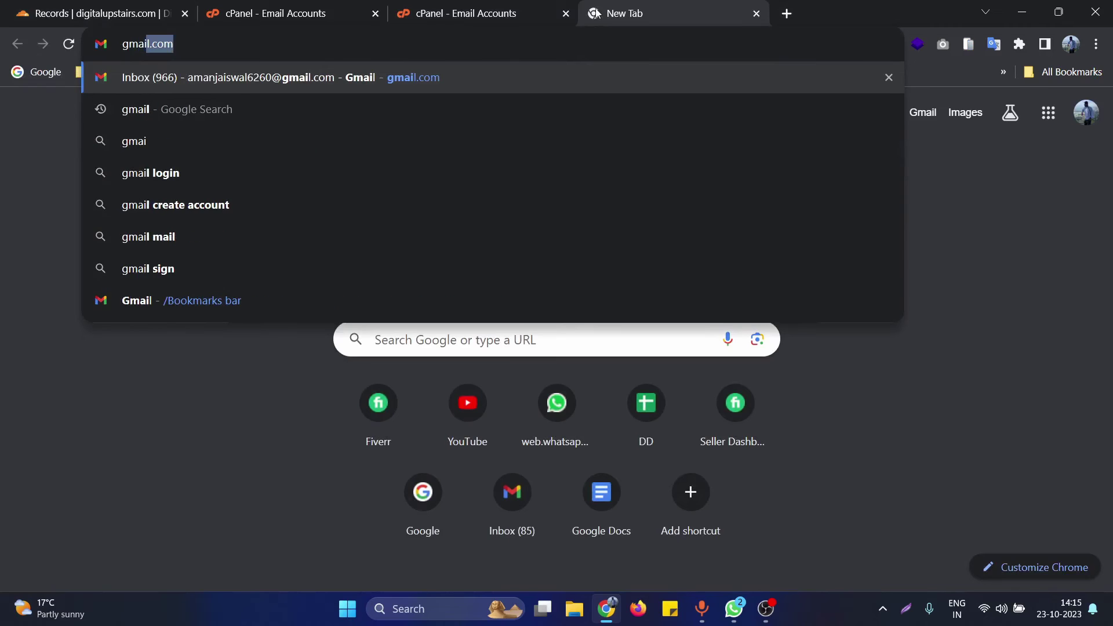
key("Return")
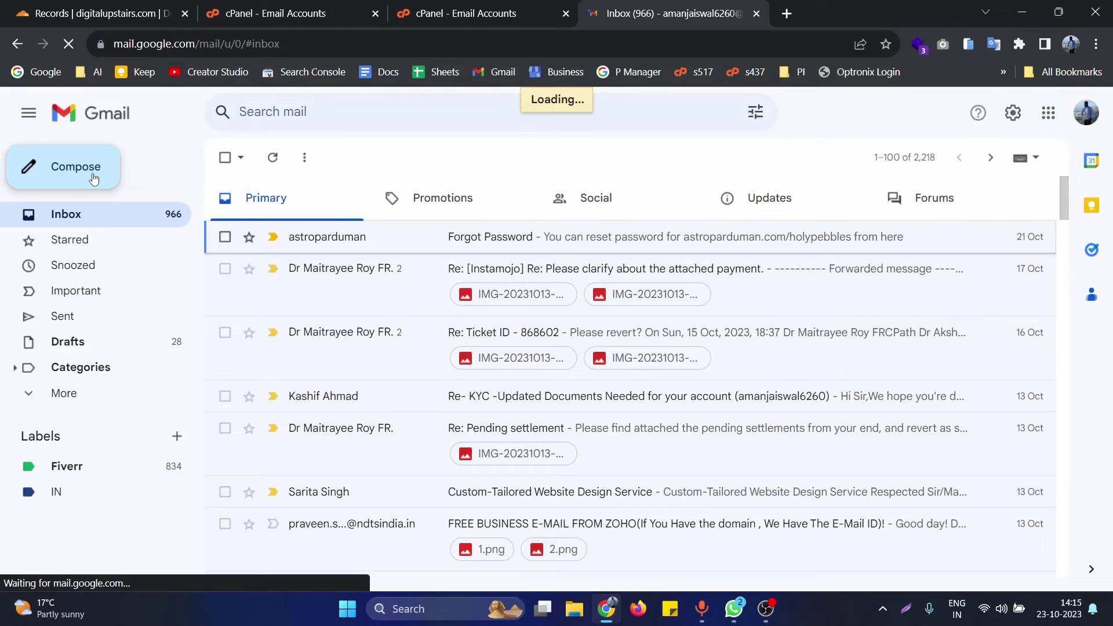
left_click(94, 179)
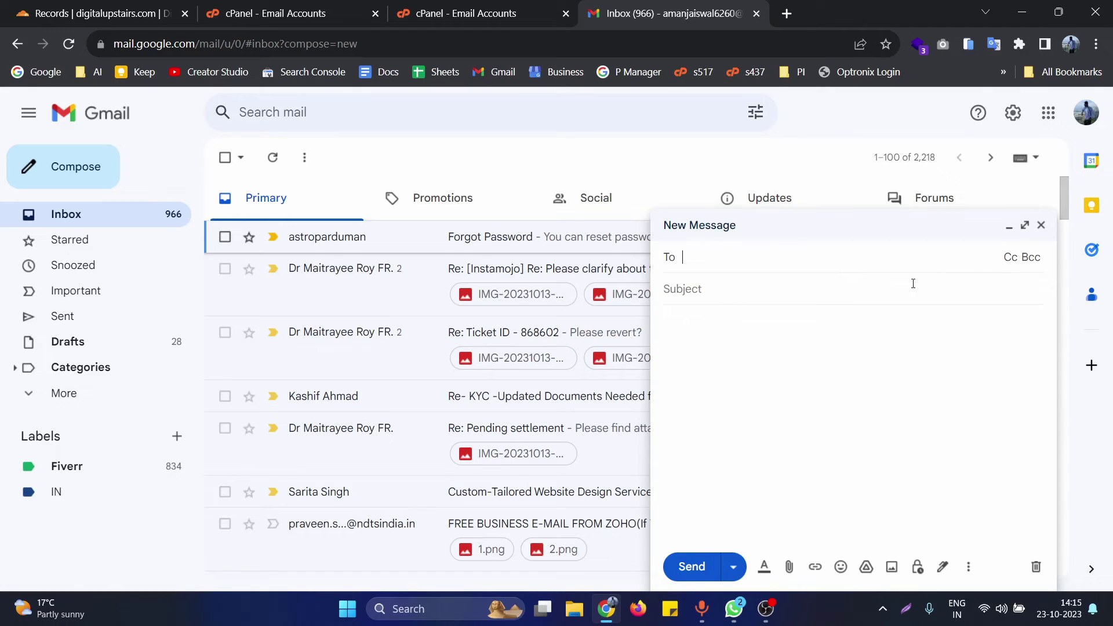
left_click(1024, 225)
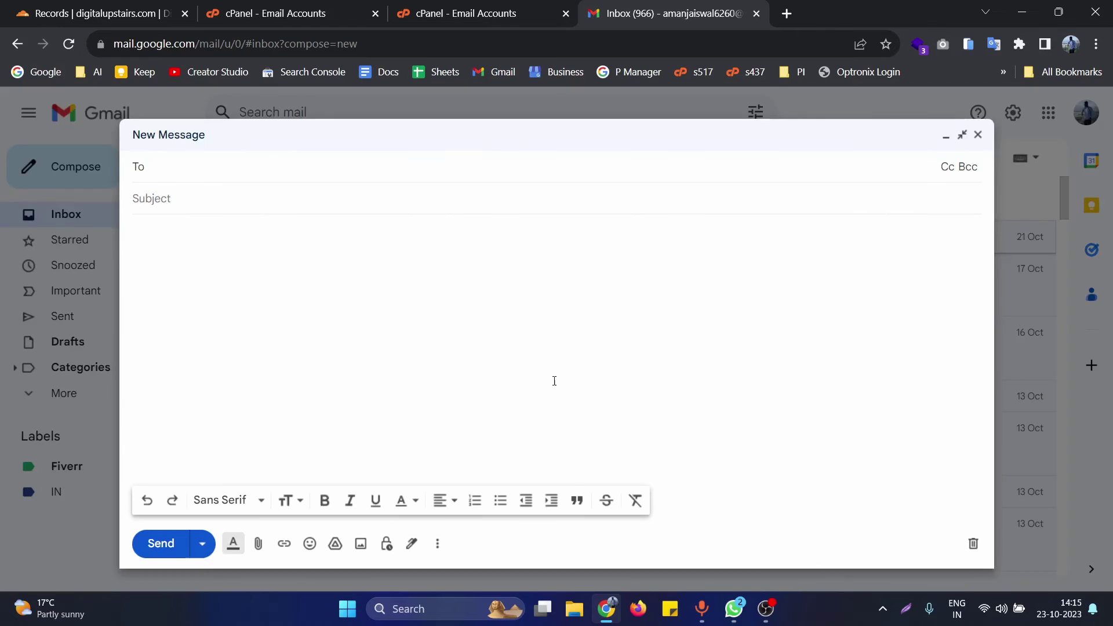
- Copy the new contact mailbox address from cPanel into the draft's To field
left_click(479, 7)
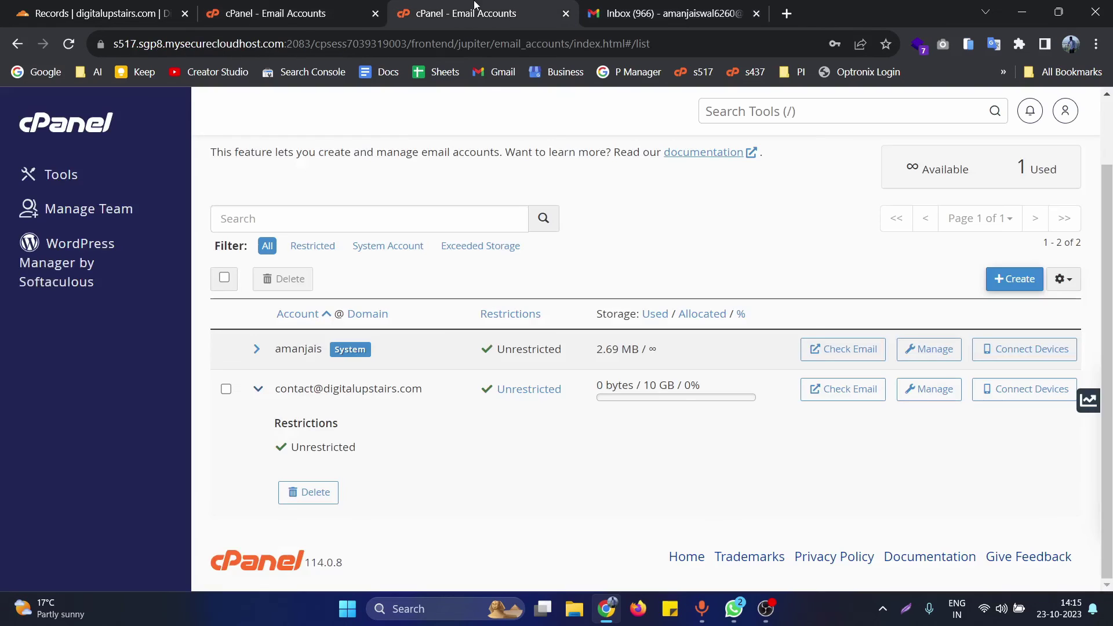
double_click(376, 396)
key("ctrl+c")
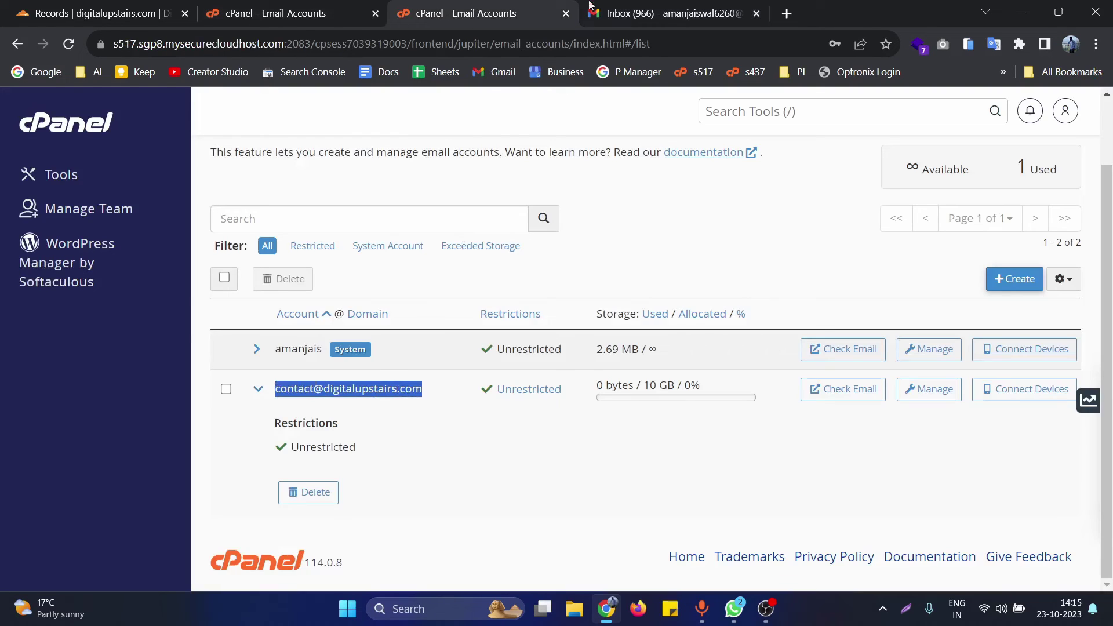
key("ctrl+Tab")
key("ctrl+v")
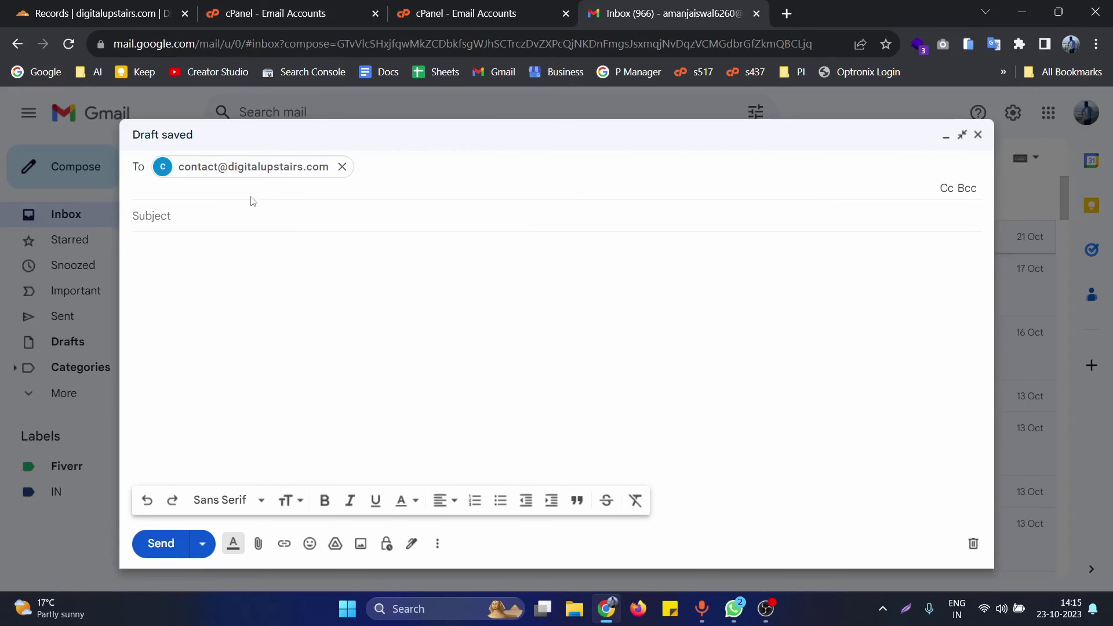
- Give the draft subject 'test' and body 'testing', then return to cPanel's Email Accounts list
key("Tab")
type("tes")
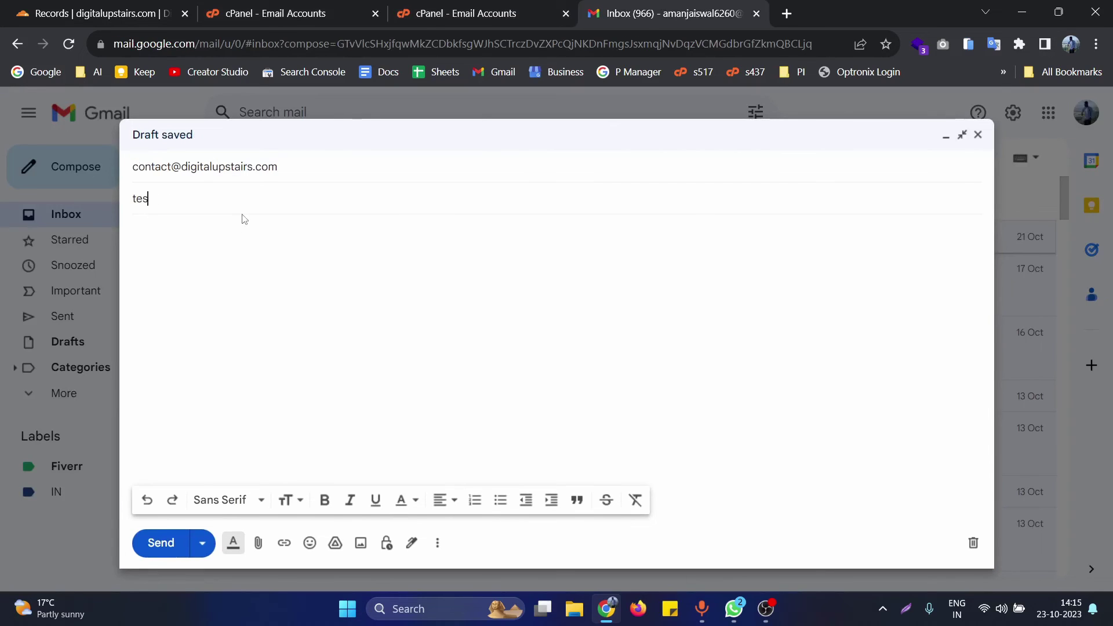
key("Tab")
type("tesing")
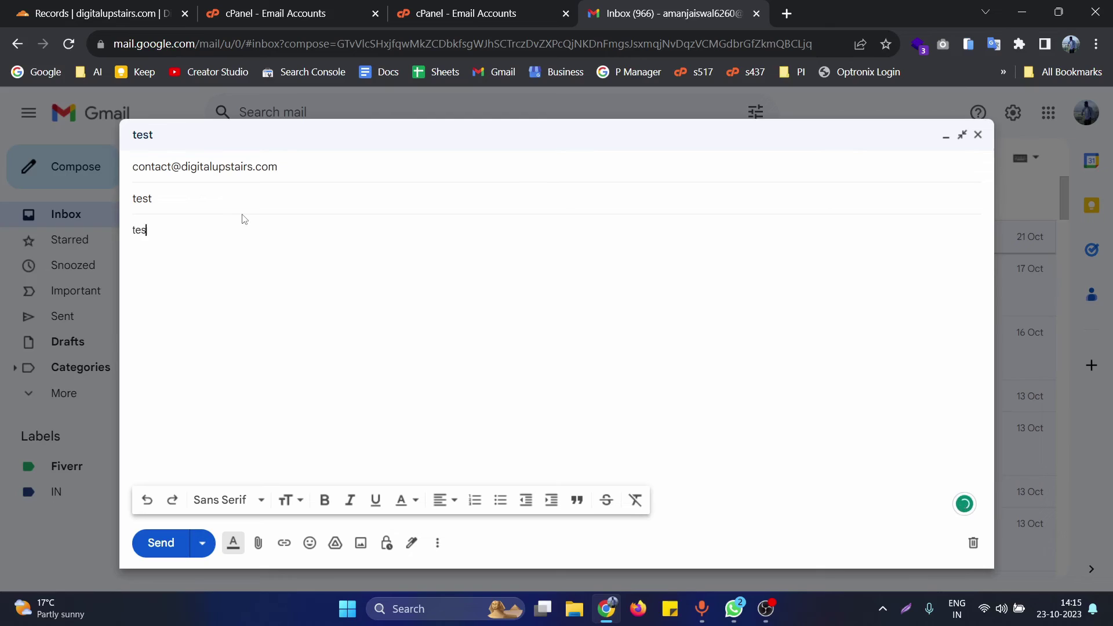
key("BackSpace")
key("BackSpace")
key("BackSpace")
key("BackSpace")
type("sing")
key("BackSpace")
key("BackSpace")
key("BackSpace")
key("BackSpace")
type("sting")
key("ctrl+shift+Tab")
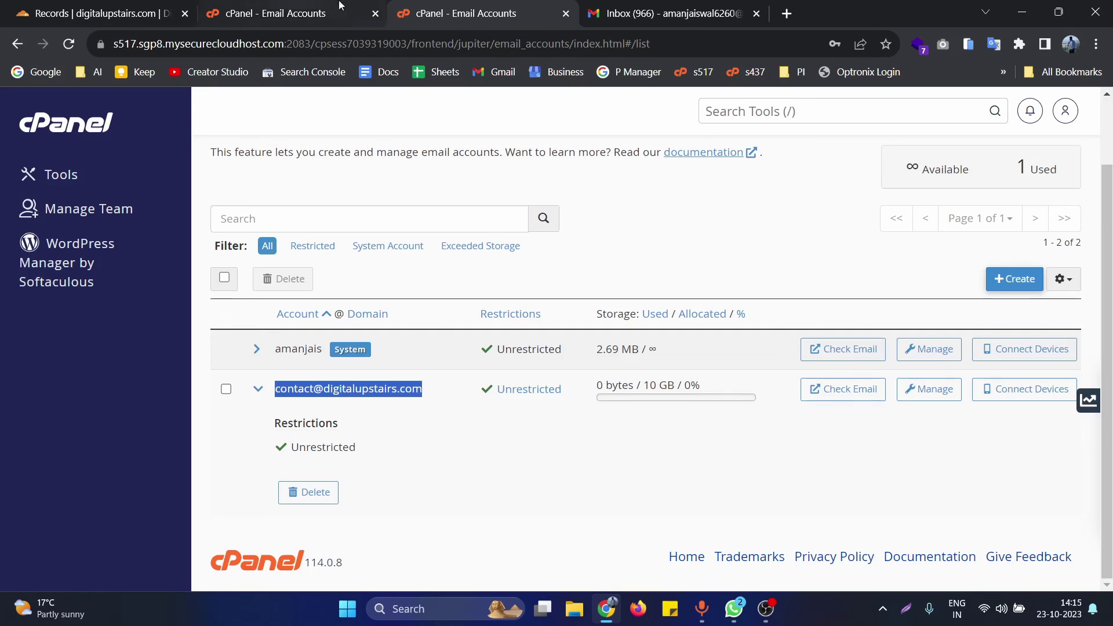
- Open Check Email for the contact mailbox in a new Roundcube tab, then return to the Gmail draft
left_click(518, 480)
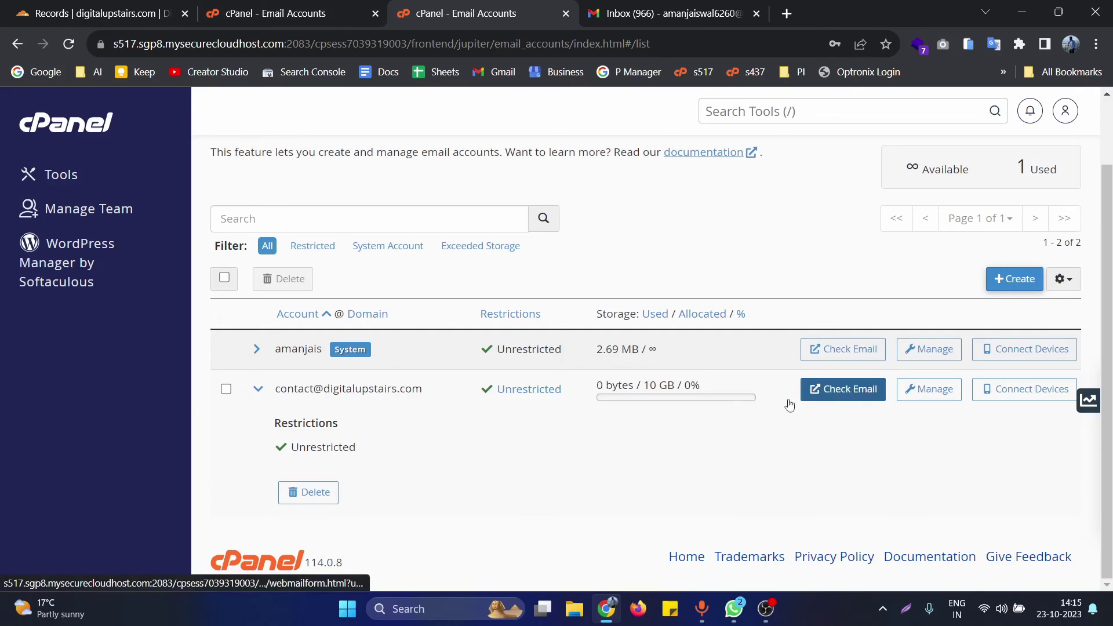
left_click(842, 397)
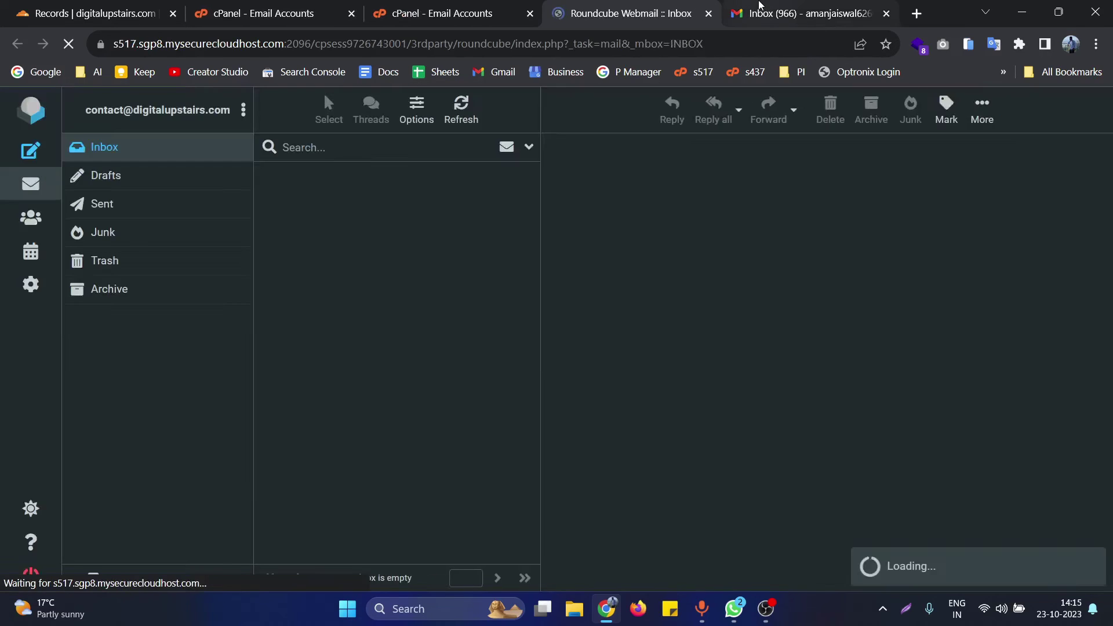
left_click(759, 6)
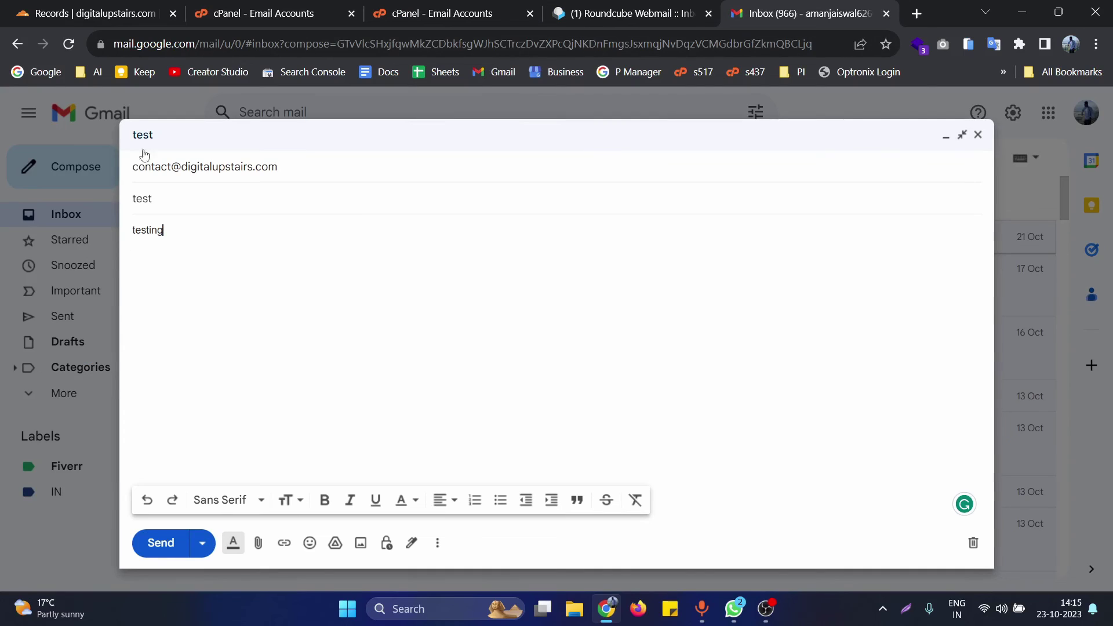
- Send the 'test' email, confirm it in Gmail's Sent folder, and switch to the Roundcube tab
left_click(161, 543)
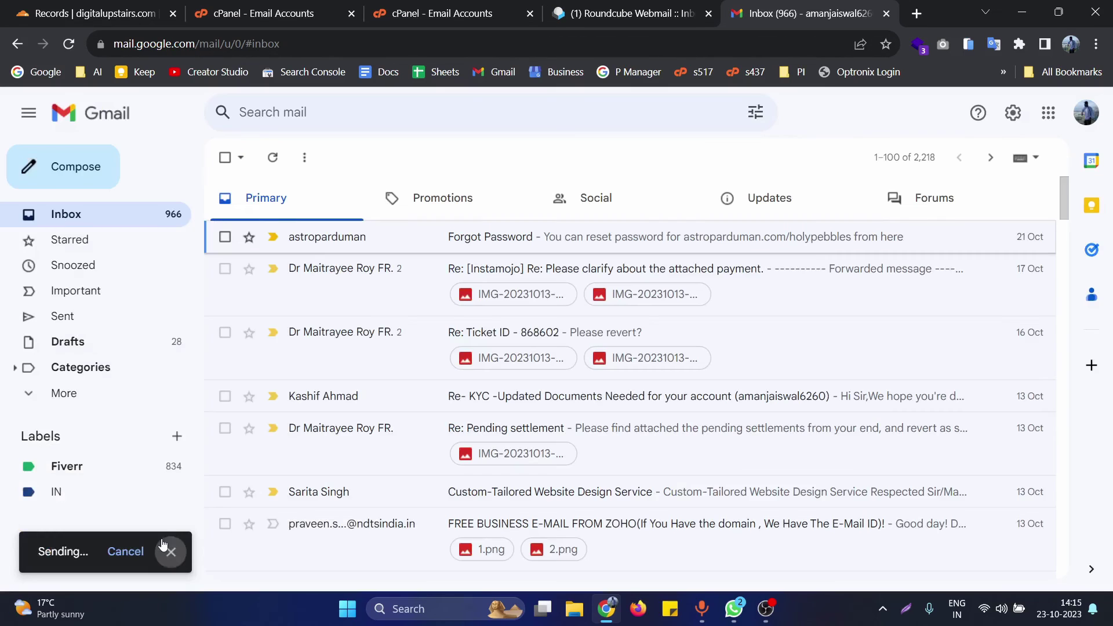
left_click(82, 322)
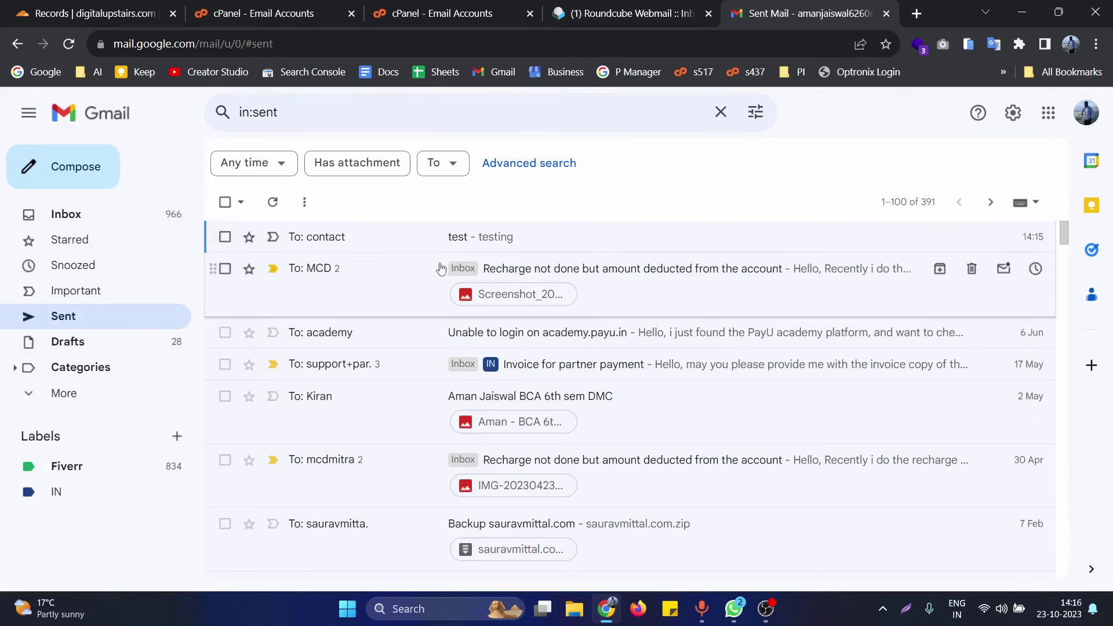
left_click(400, 238)
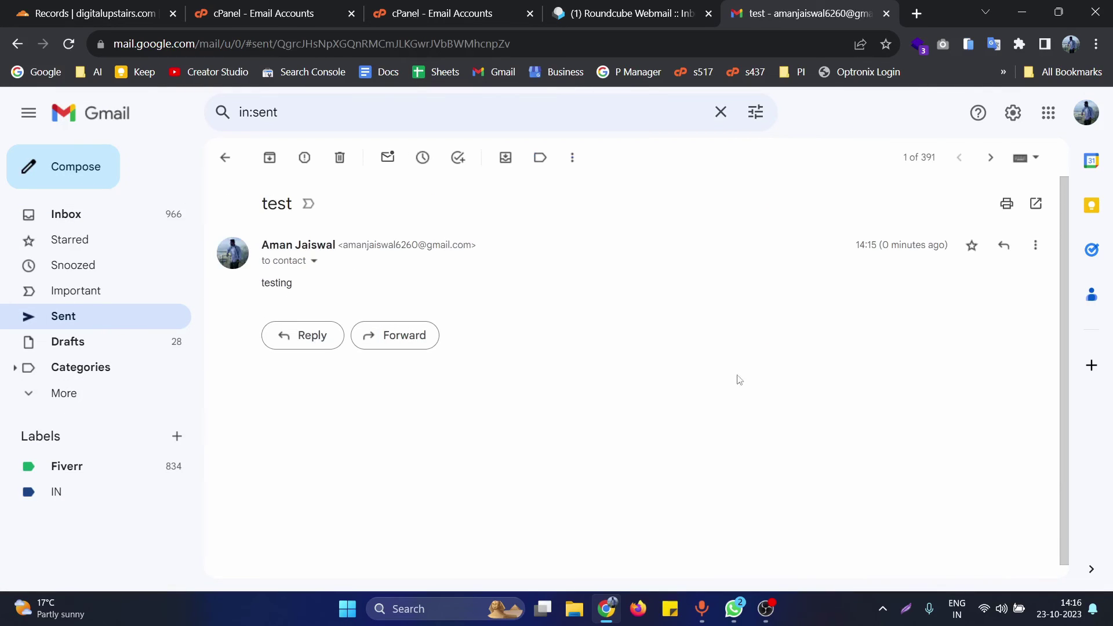
left_click(597, 13)
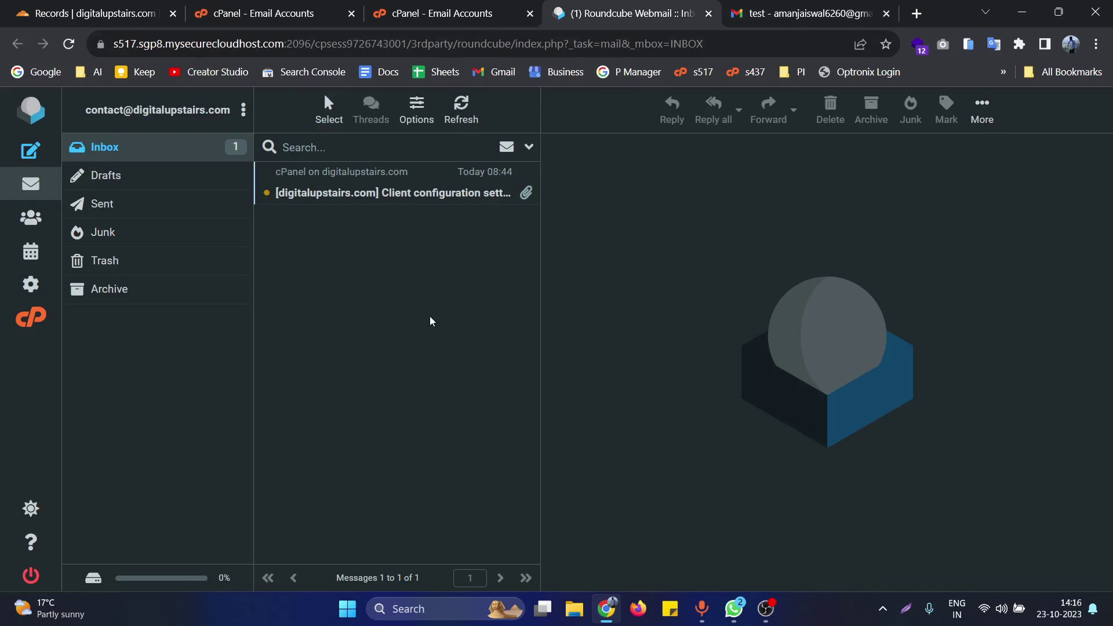
- Refresh the Roundcube inbox and open the arrived 'test' email, confirming its body reads 'testing'
left_click(467, 120)
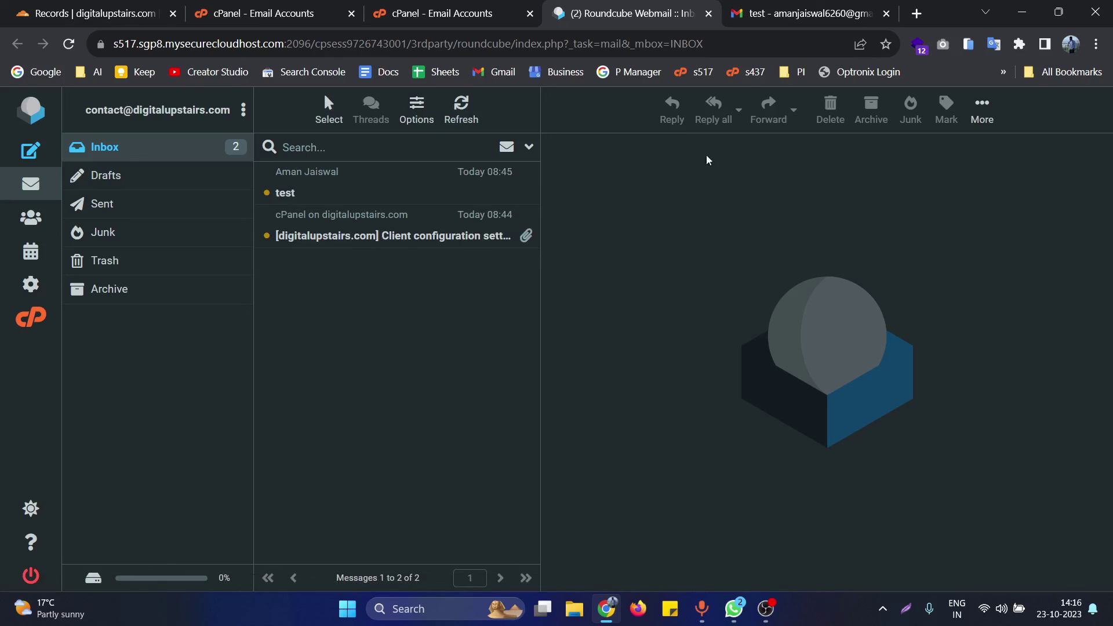
left_click(316, 191)
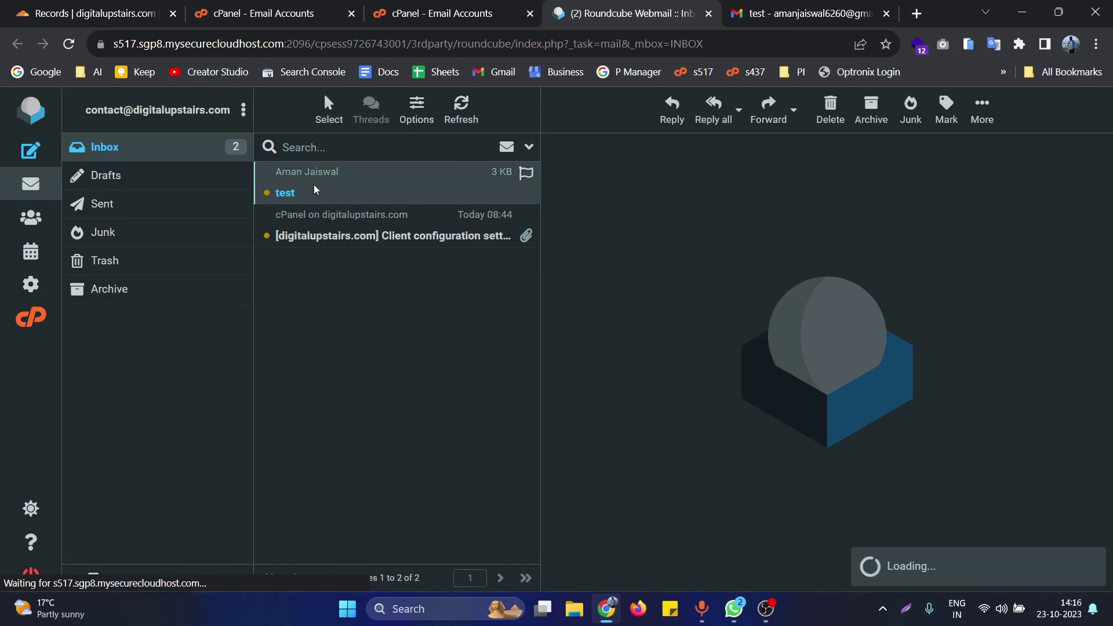
double_click(579, 234)
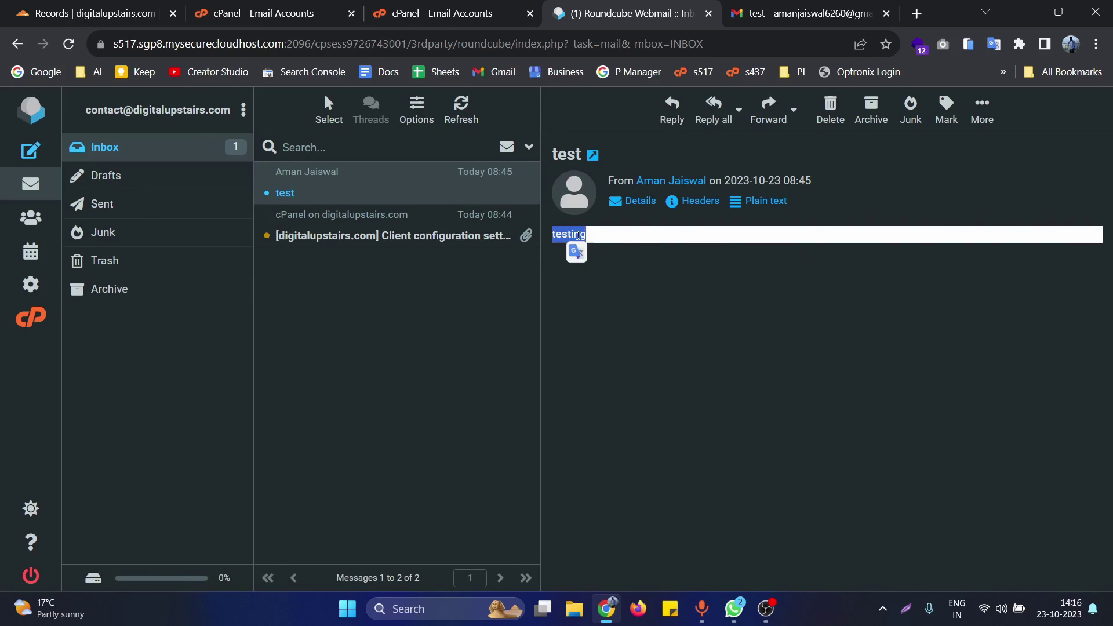
left_click(766, 388)
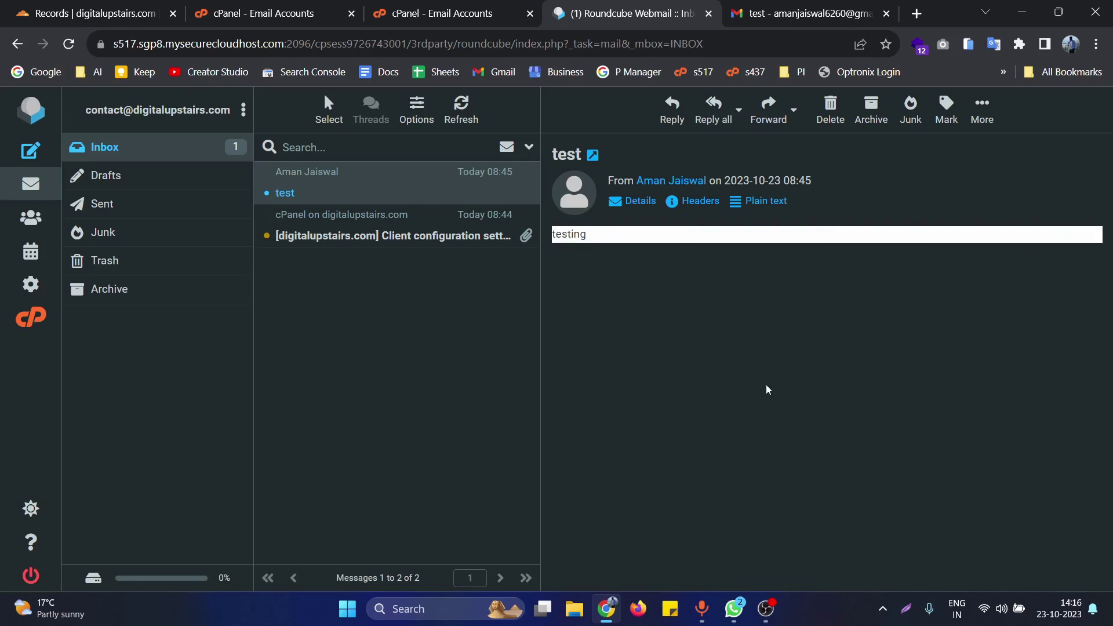